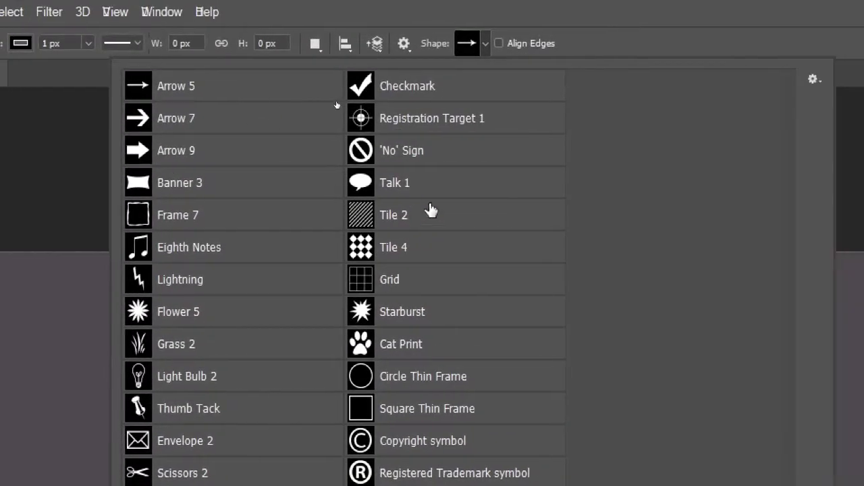
# Delete all the existing custom shapes using the Preset Manager
pyautogui.press('Escape')
pyautogui.click(356, 22)
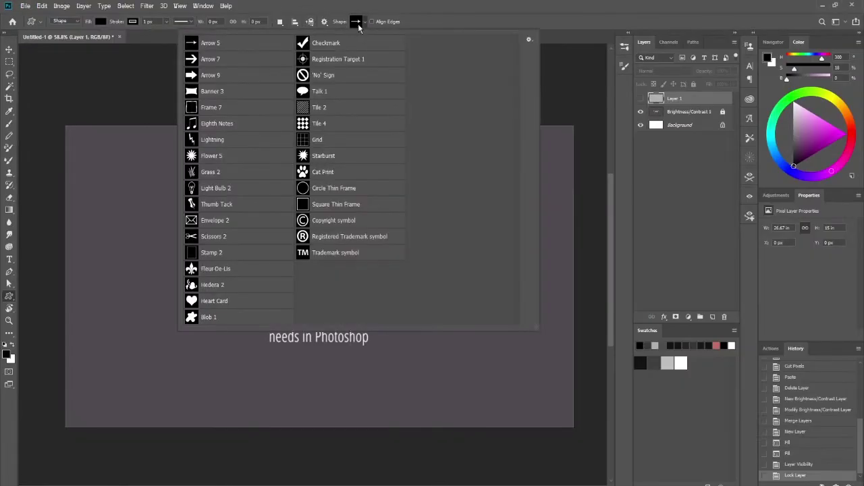
pyautogui.click(528, 41)
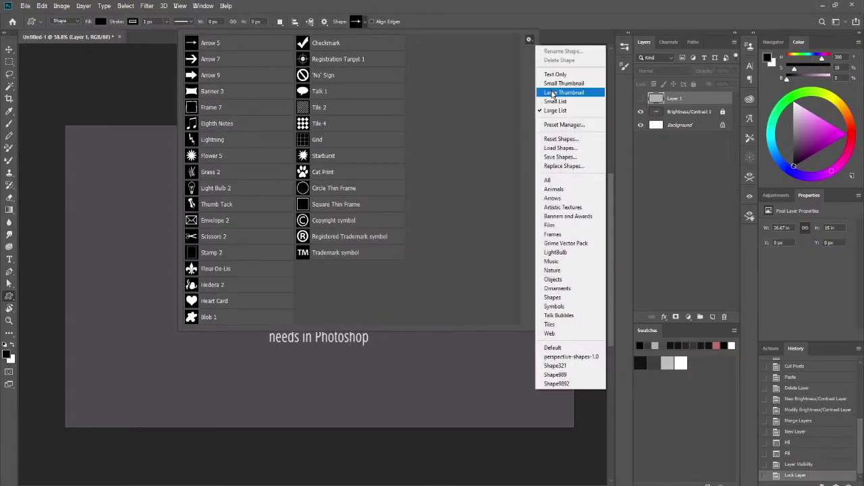
pyautogui.click(565, 124)
pyautogui.click(59, 120)
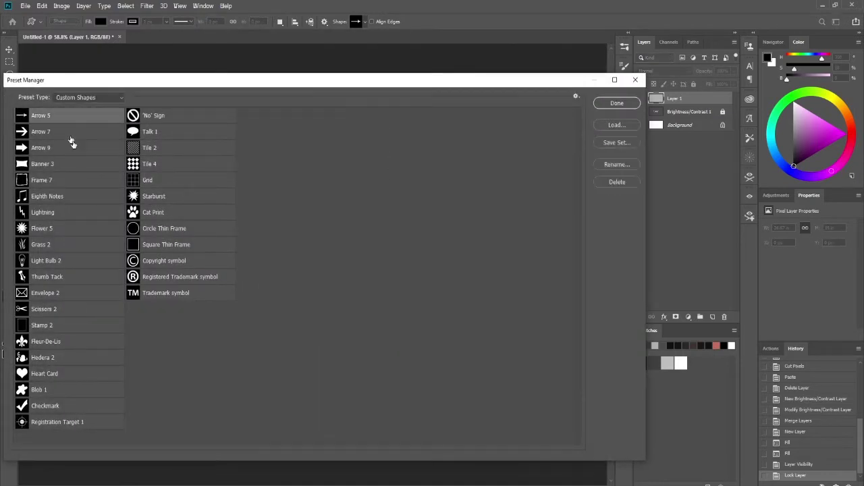
pyautogui.hotkey('ctrl', 'a')
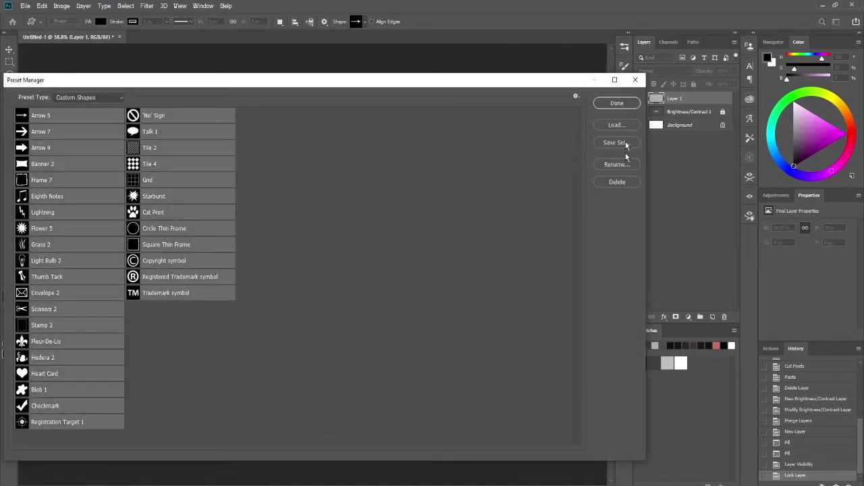
pyautogui.click(616, 181)
pyautogui.click(617, 103)
# Load the perspective-shapes-1.0 file into the emptied custom shape library
pyautogui.click(364, 22)
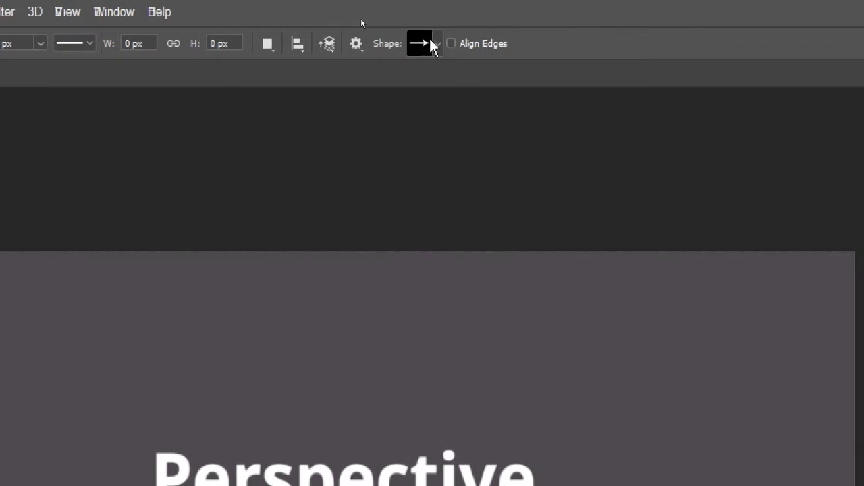
pyautogui.click(435, 43)
pyautogui.click(388, 79)
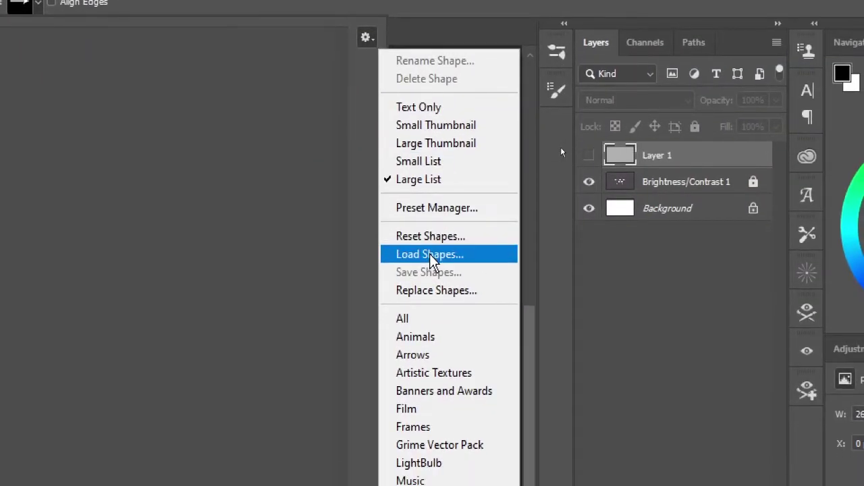
pyautogui.click(430, 273)
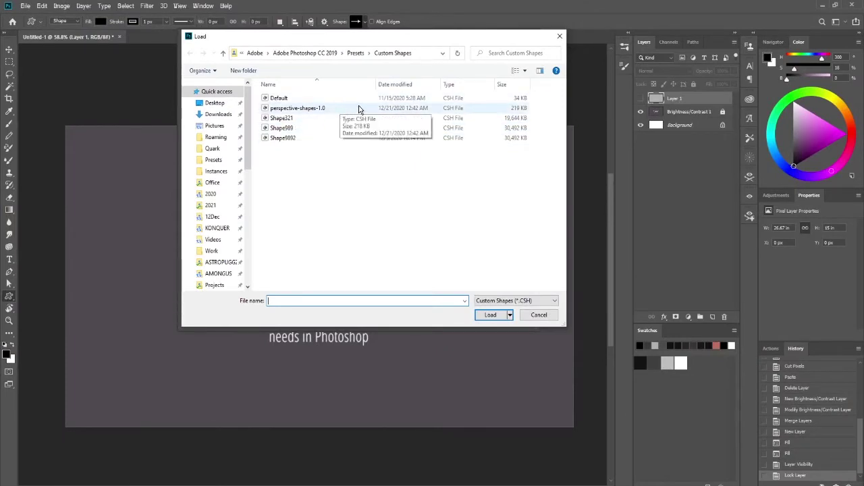
pyautogui.click(329, 108)
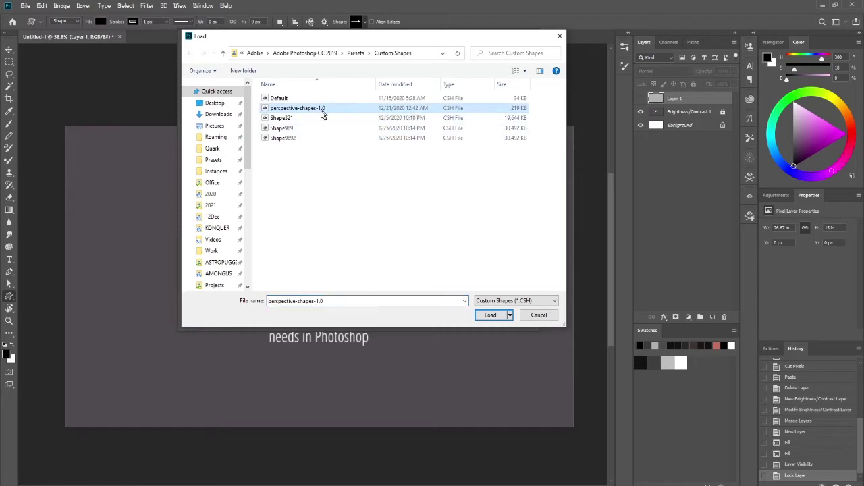
pyautogui.click(492, 315)
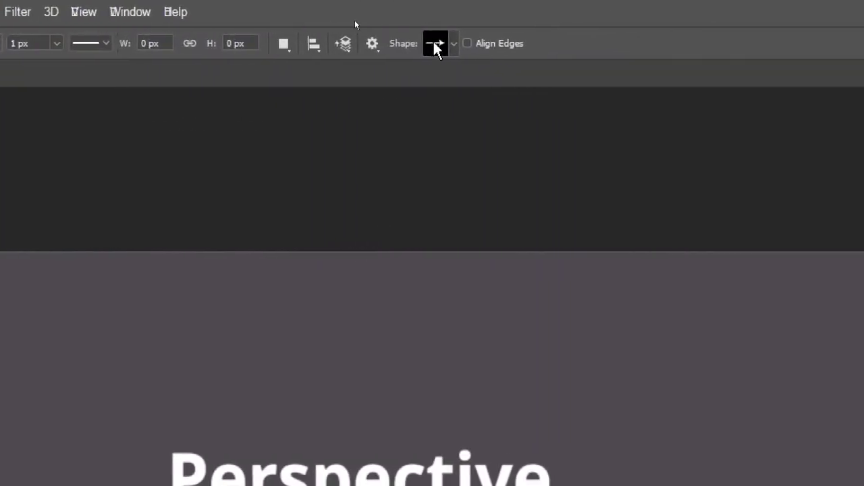
# Look through the newly loaded perspective shapes and select rightvp
pyautogui.click(356, 22)
pyautogui.click(458, 441)
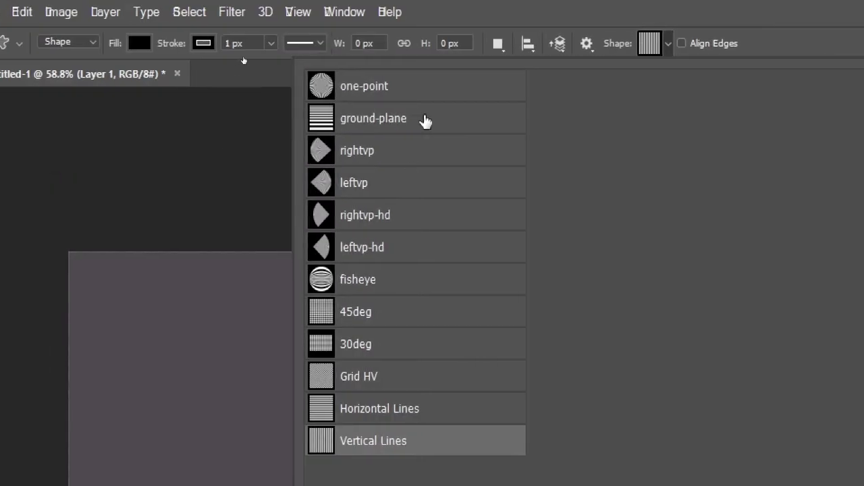
pyautogui.click(425, 95)
pyautogui.click(442, 150)
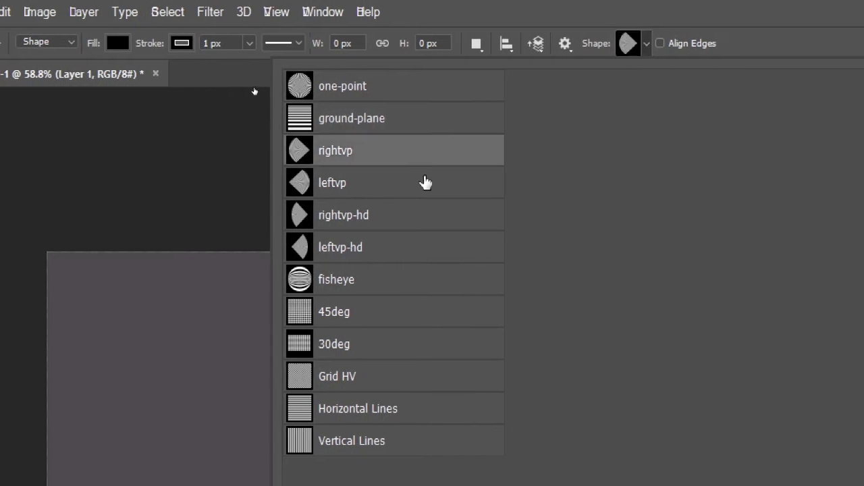
pyautogui.click(448, 214)
pyautogui.click(425, 248)
pyautogui.click(419, 312)
pyautogui.click(411, 150)
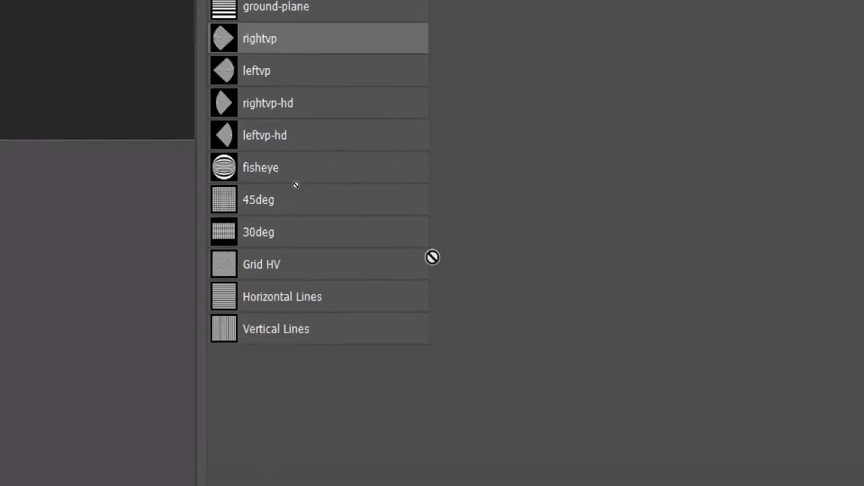
pyautogui.press('Return')
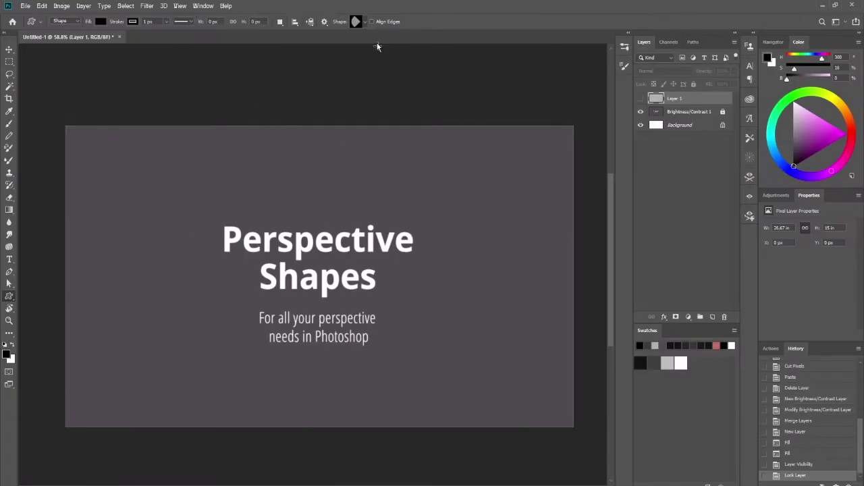
# Draw a black-filled rightvp shape about 1589 by 1094 px over the upper-left part of the canvas
pyautogui.click(366, 23)
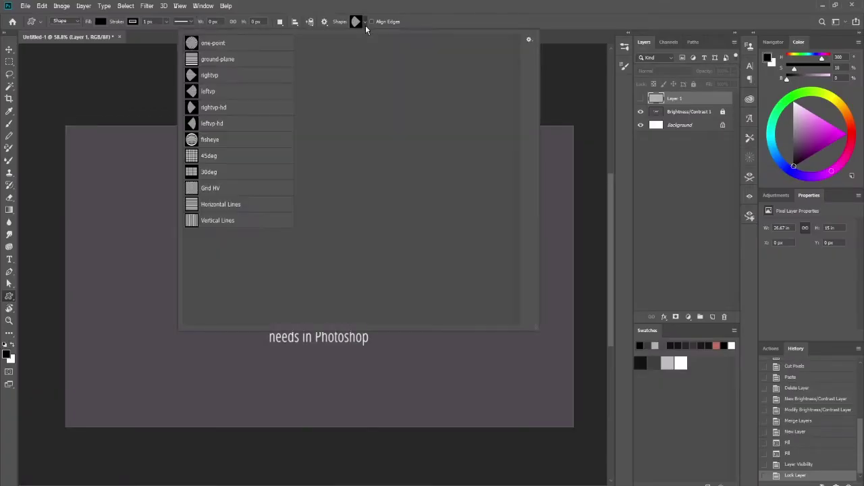
pyautogui.click(365, 22)
pyautogui.moveTo(181, 171); pyautogui.dragTo(384, 324)
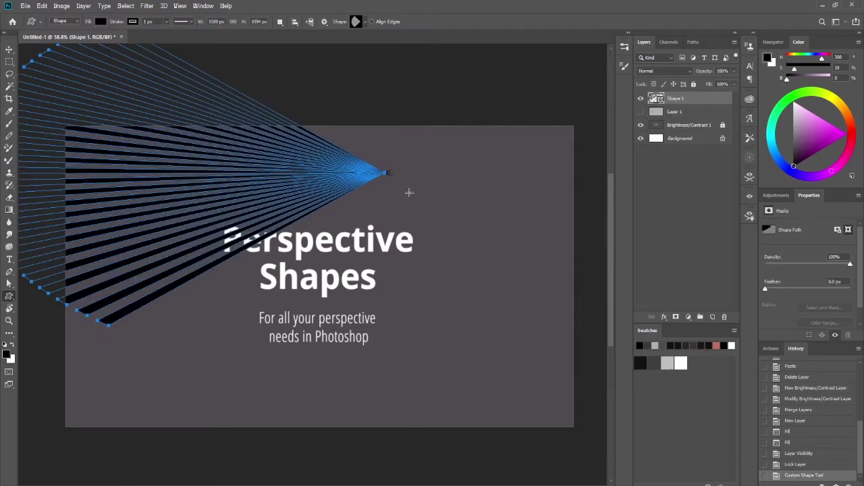
pyautogui.click(482, 241)
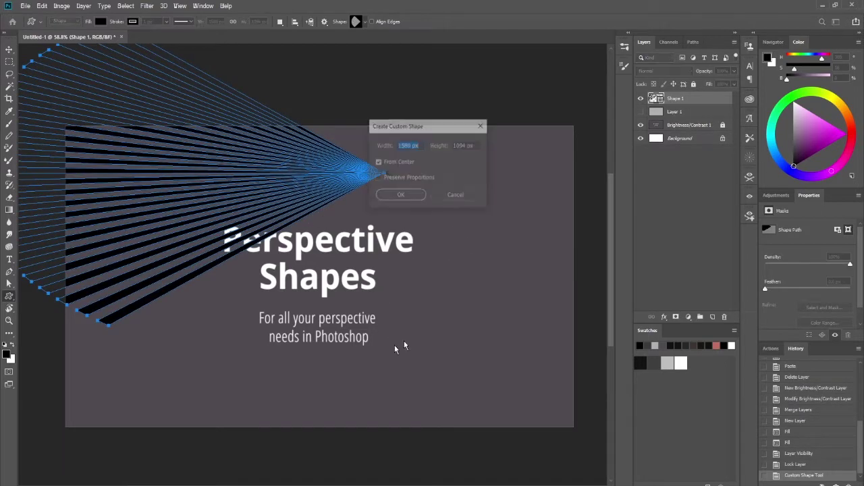
pyautogui.click(456, 197)
# Draw a ground-plane shape about 2629 by 1389 px across the lower canvas and undo both drawn shapes
pyautogui.click(357, 24)
pyautogui.click(235, 62)
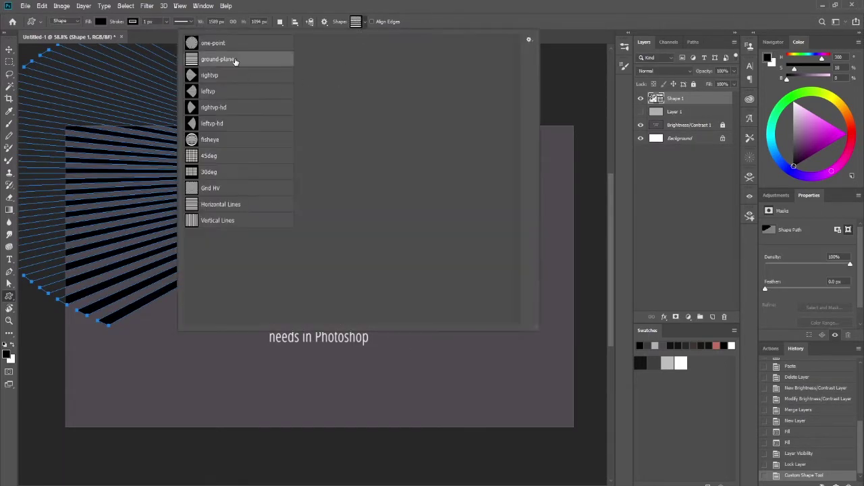
pyautogui.moveTo(178, 384); pyautogui.dragTo(505, 254)
pyautogui.moveTo(495, 287); pyautogui.dragTo(495, 286)
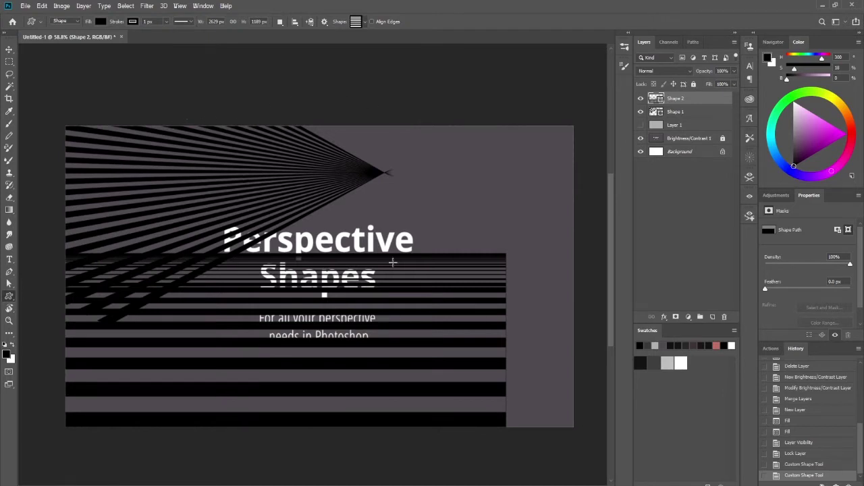
pyautogui.hotkey('ctrl', 'z')
pyautogui.hotkey('ctrl', 'z')
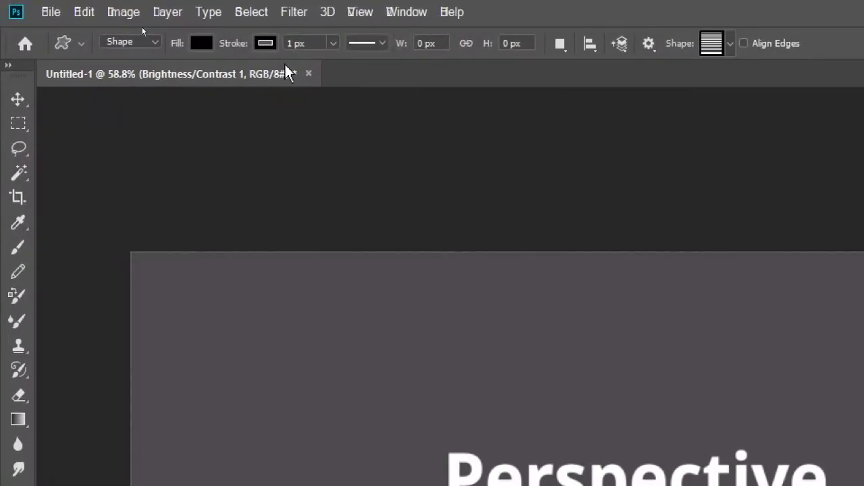
# Set the custom shape fill to no color
pyautogui.click(102, 24)
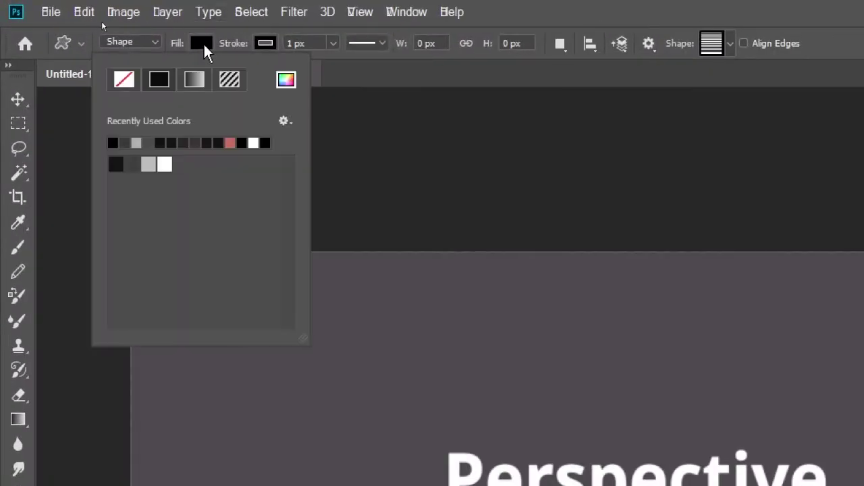
pyautogui.click(128, 78)
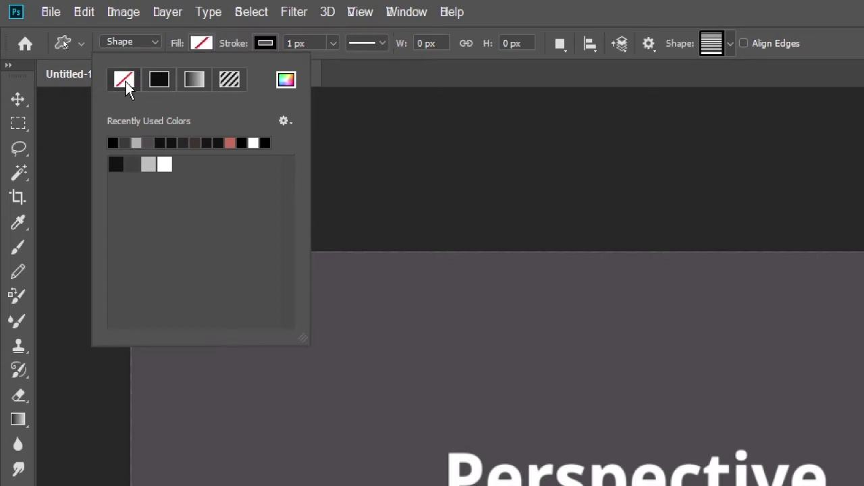
pyautogui.click(207, 41)
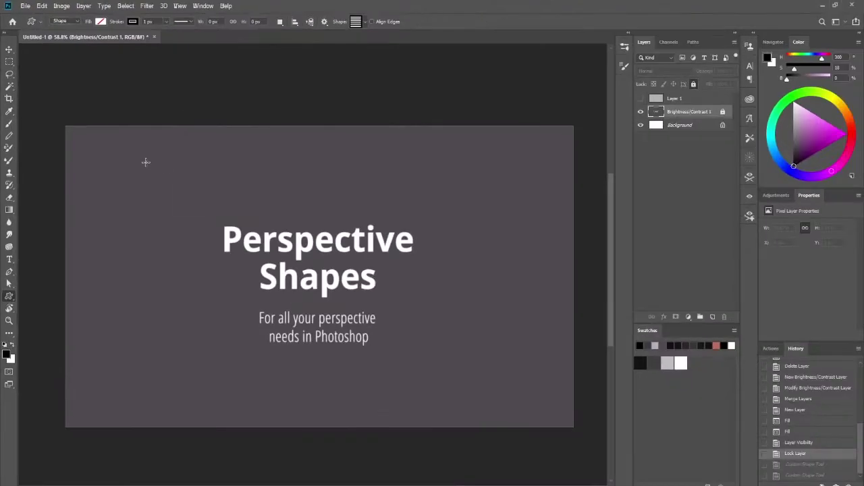
# Draw an unfilled ground-plane shape about 1175 px wide in the canvas's upper-left area and undo it
pyautogui.moveTo(289, 189); pyautogui.dragTo(659, 285)
pyautogui.press('Return')
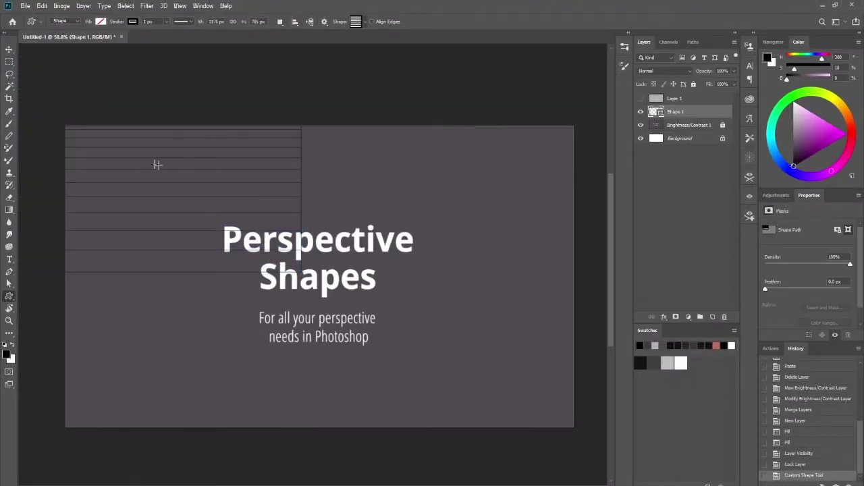
pyautogui.hotkey('ctrl', 'z')
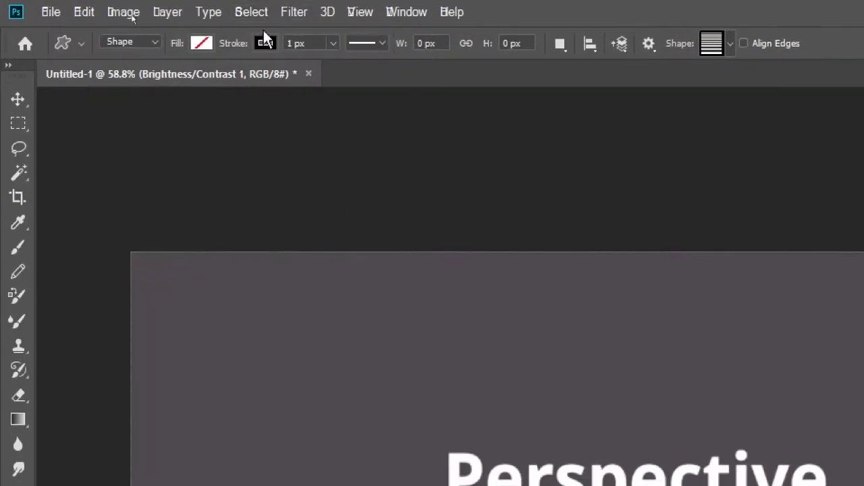
# Set the custom shape stroke width to 5 px, keeping the stroke black
pyautogui.click(265, 43)
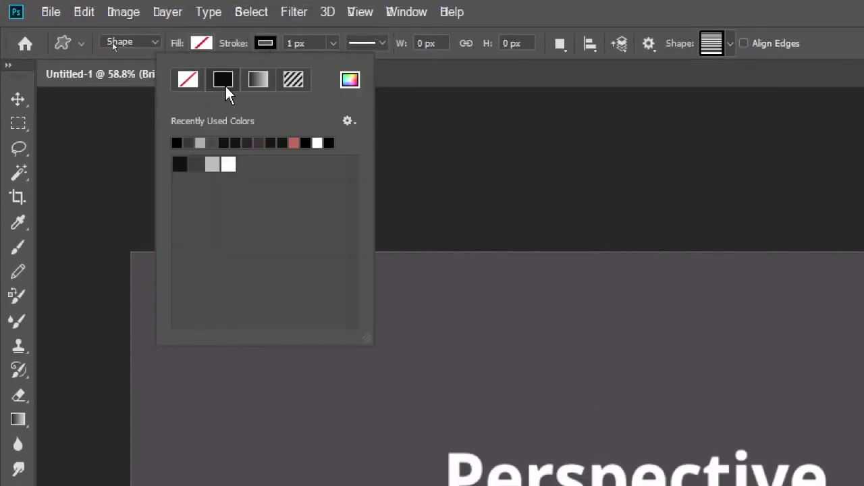
pyautogui.click(317, 35)
pyautogui.click(242, 49)
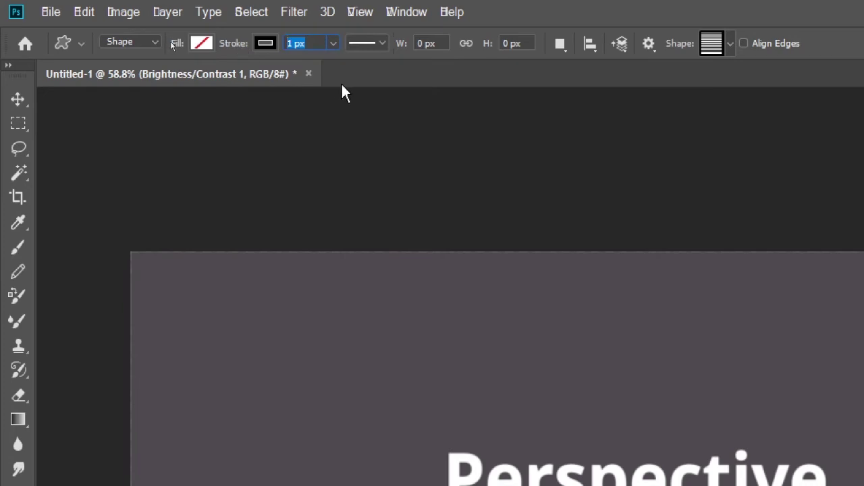
pyautogui.write('5')
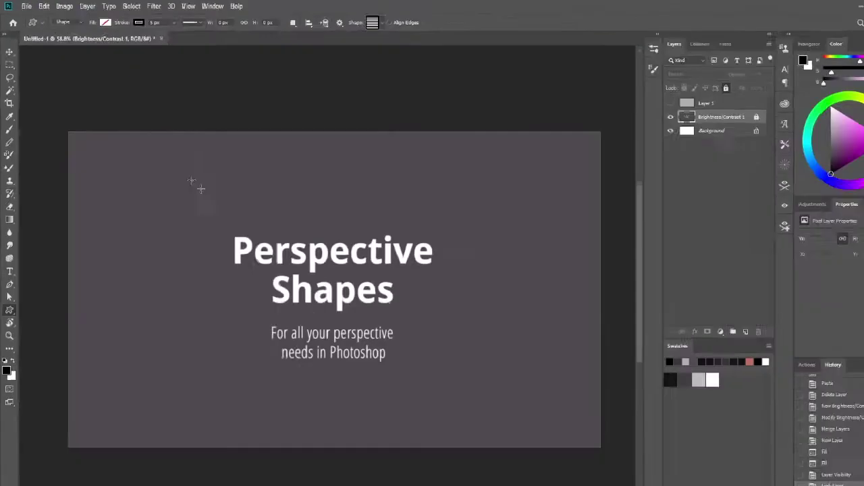
# Draw three overlapping ground-plane outlines with the 5 px stroke over the upper part of the canvas
pyautogui.moveTo(322, 356); pyautogui.dragTo(621, 368)
pyautogui.moveTo(262, 183); pyautogui.dragTo(478, 318)
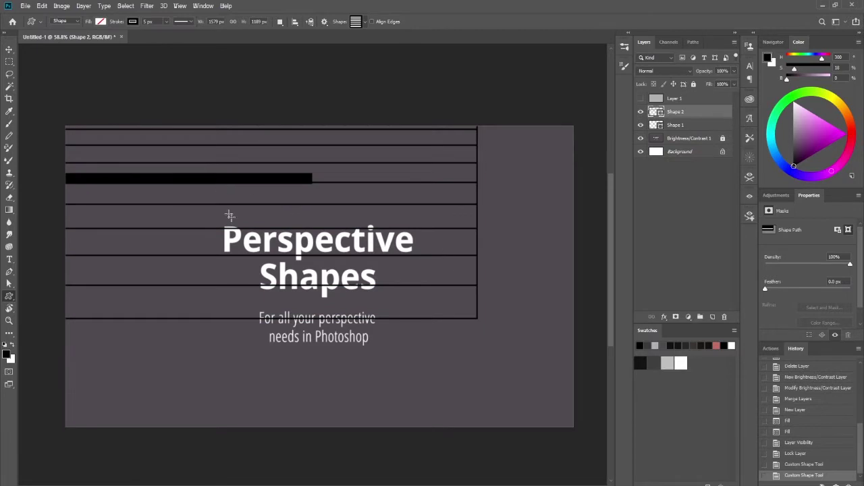
pyautogui.moveTo(229, 215); pyautogui.dragTo(419, 332)
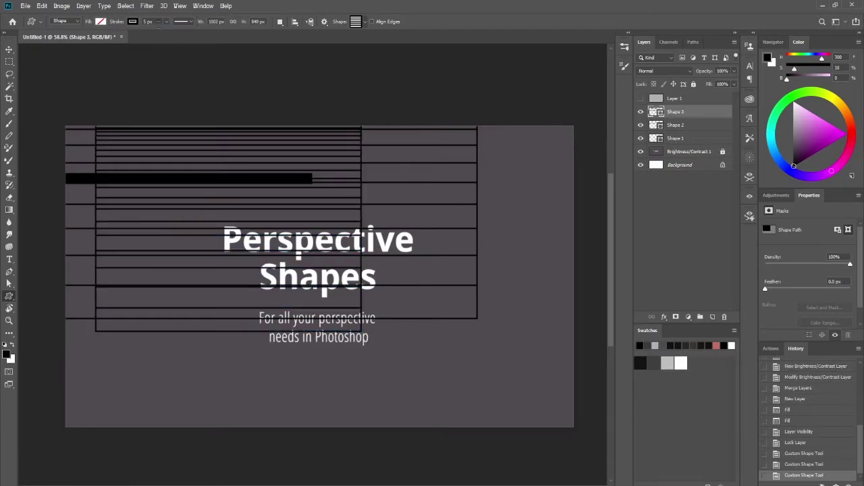
# Set the stroke width to 1 px, draw a ground-plane outline about 787 by 931 px, and undo the test shapes
pyautogui.press('Return')
pyautogui.moveTo(303, 165); pyautogui.dragTo(545, 421)
pyautogui.press('Return')
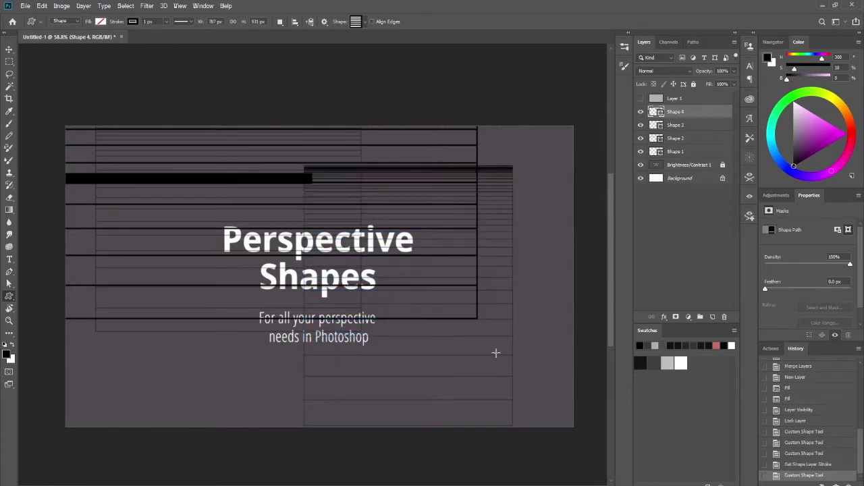
pyautogui.hotkey('ctrl', 'z')
pyautogui.hotkey('ctrl', 'z')
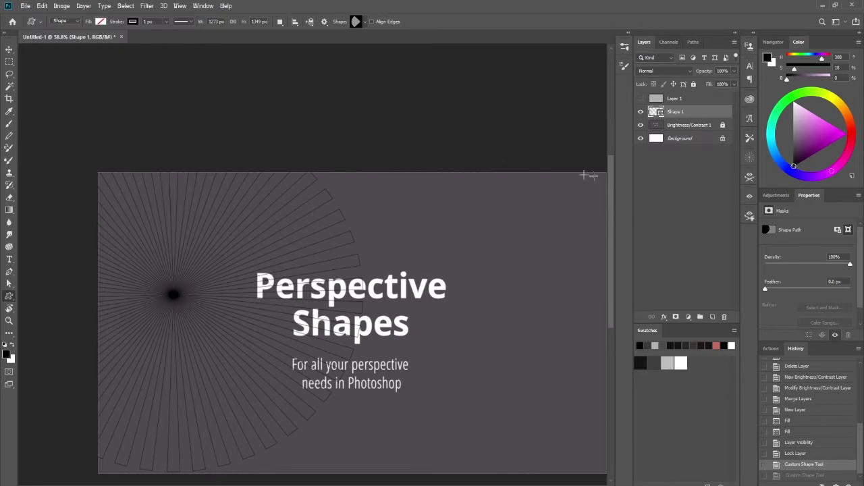
# Delete the Shape 1 layer and make Layer 1 visible
pyautogui.click(724, 318)
pyautogui.click(641, 99)
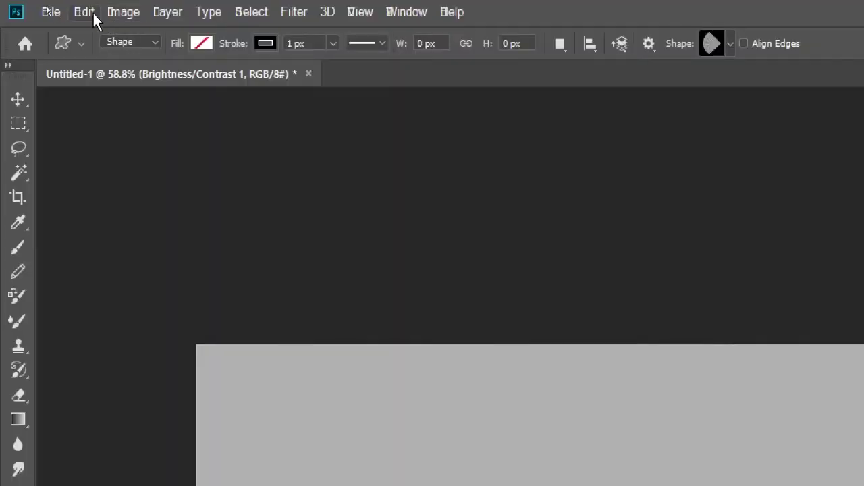
# Make sure Overscroll is enabled in the Tools preferences
pyautogui.click(42, 6)
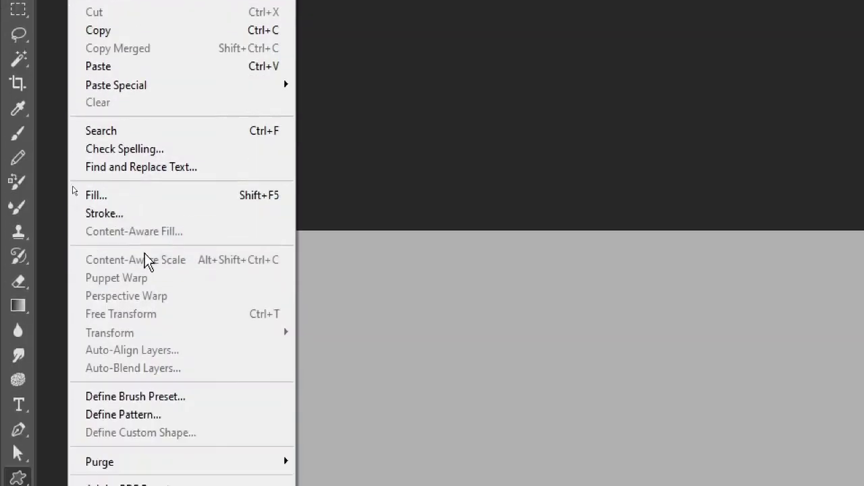
pyautogui.moveTo(273, 437)
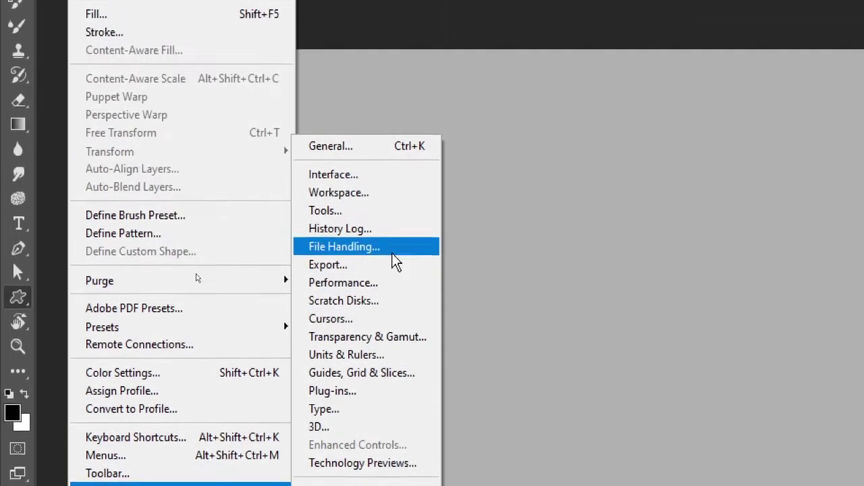
pyautogui.click(383, 211)
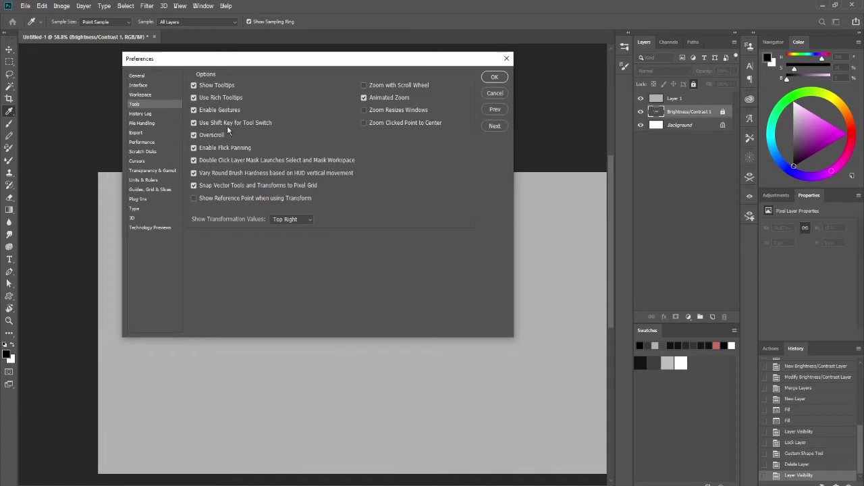
pyautogui.click(193, 136)
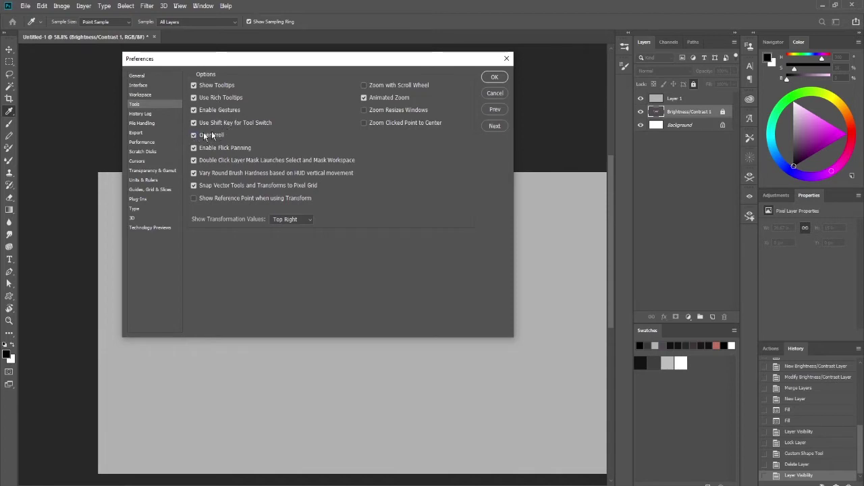
pyautogui.click(494, 77)
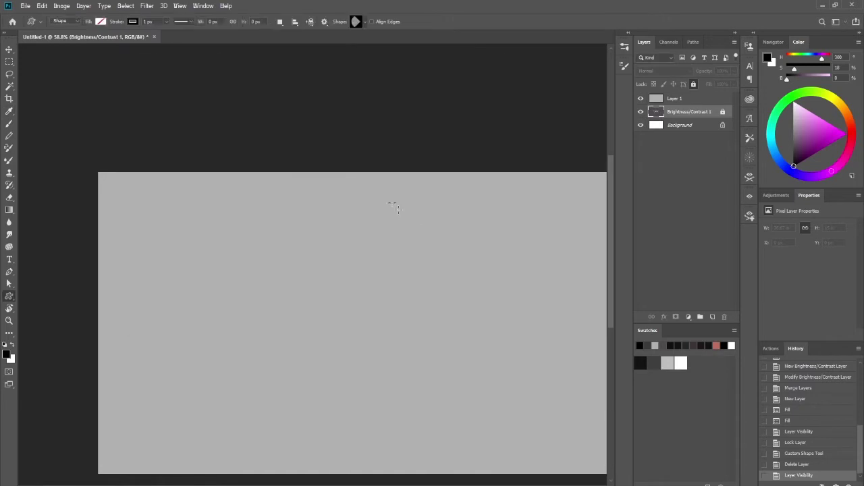
pyautogui.scroll(-9, 326, 220)
pyautogui.moveTo(317, 260); pyautogui.dragTo(350, 249)
pyautogui.scroll(3, 334, 241)
pyautogui.scroll(2, 350, 250)
pyautogui.hscroll(-3, 363, 247)
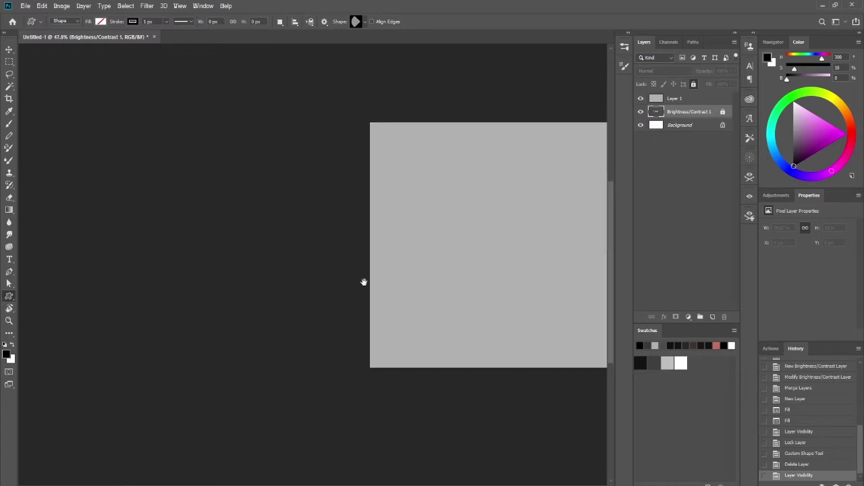
# Turn off Overscroll in the Tools preferences to compare how the canvas pans without it
pyautogui.click(41, 5)
pyautogui.moveTo(118, 393)
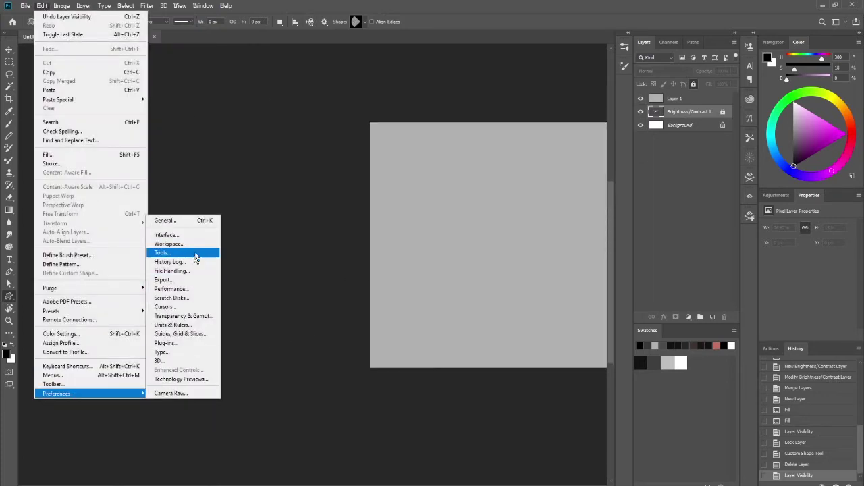
pyautogui.click(195, 252)
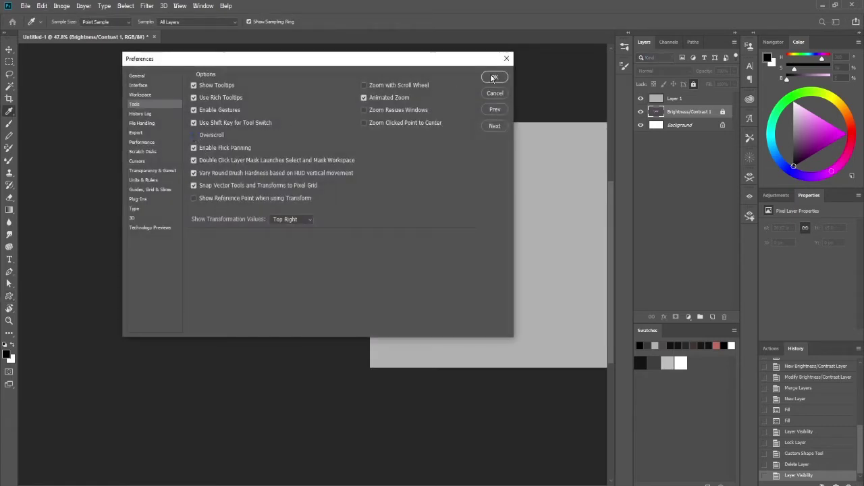
pyautogui.click(493, 78)
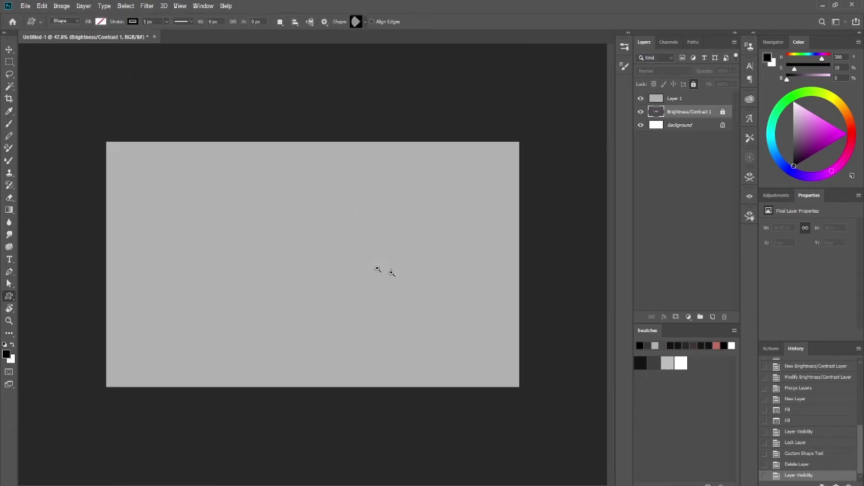
pyautogui.moveTo(378, 268); pyautogui.dragTo(348, 290)
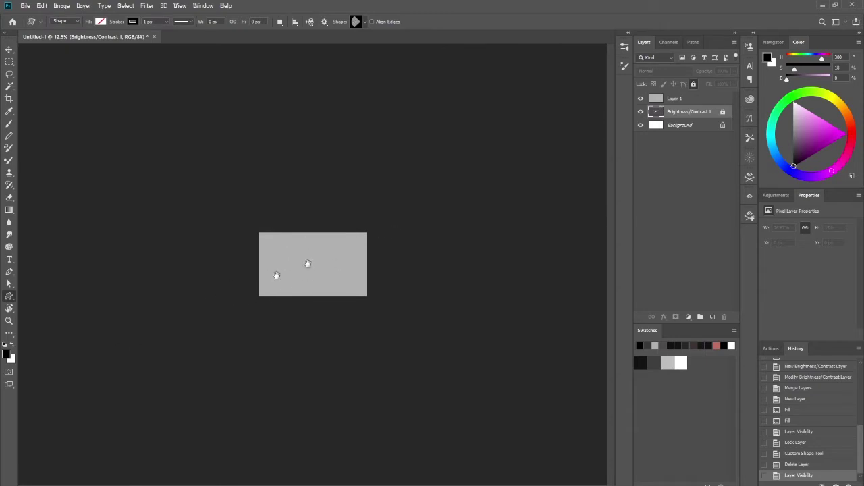
pyautogui.scroll(5, 292, 270)
pyautogui.scroll(2, 267, 253)
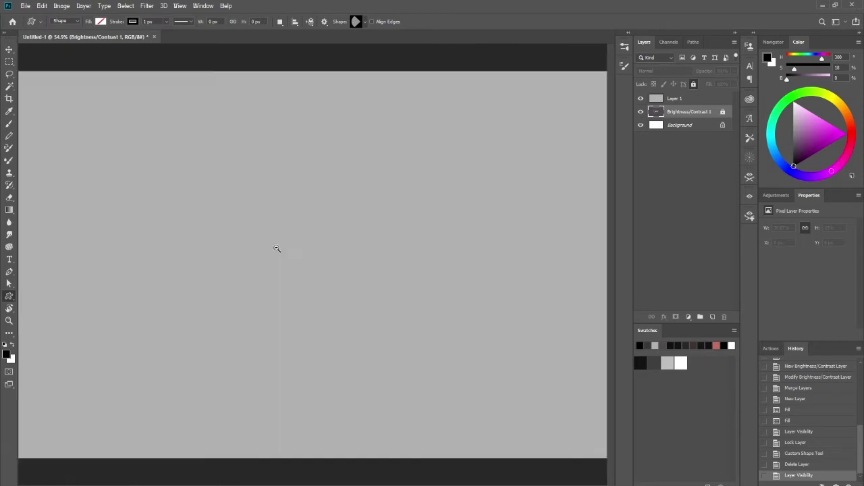
pyautogui.moveTo(243, 239); pyautogui.dragTo(388, 228)
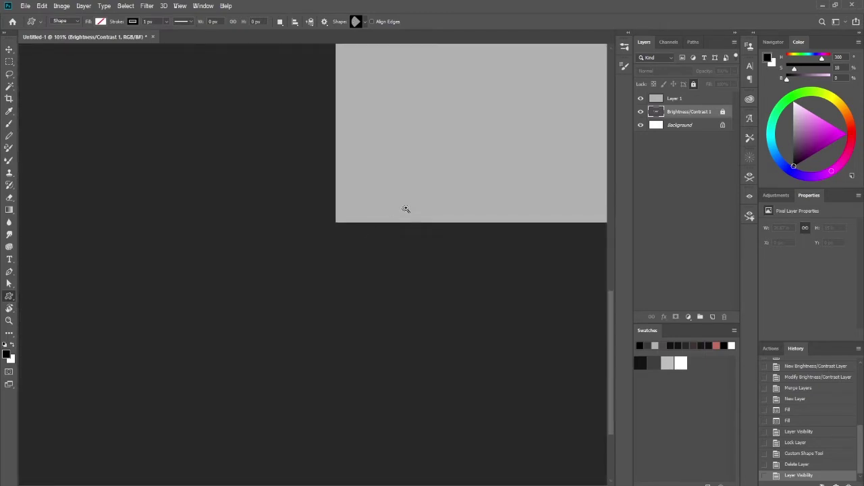
pyautogui.moveTo(409, 200); pyautogui.dragTo(335, 253)
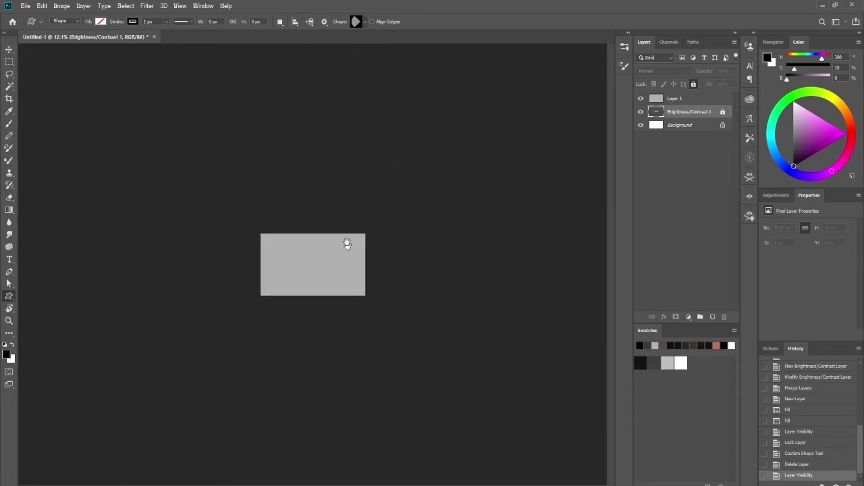
pyautogui.moveTo(314, 283); pyautogui.dragTo(327, 263)
# Turn Overscroll back on in the Tools preferences
pyautogui.click(42, 5)
pyautogui.moveTo(68, 394)
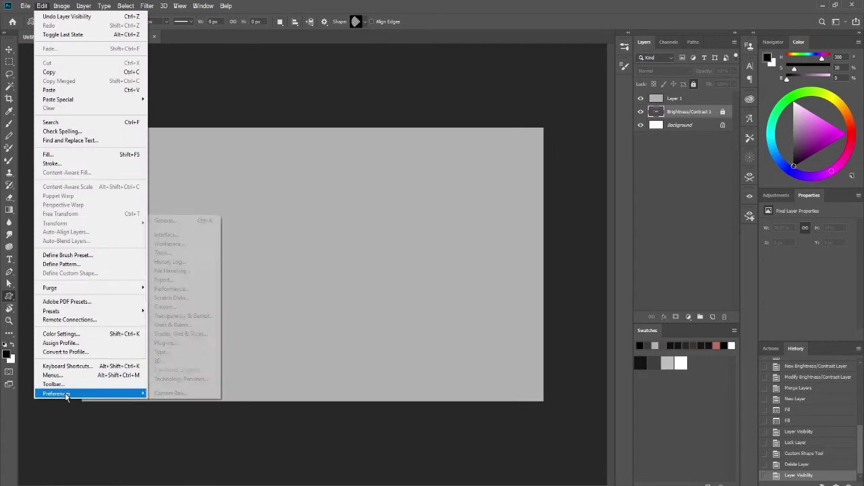
pyautogui.click(200, 253)
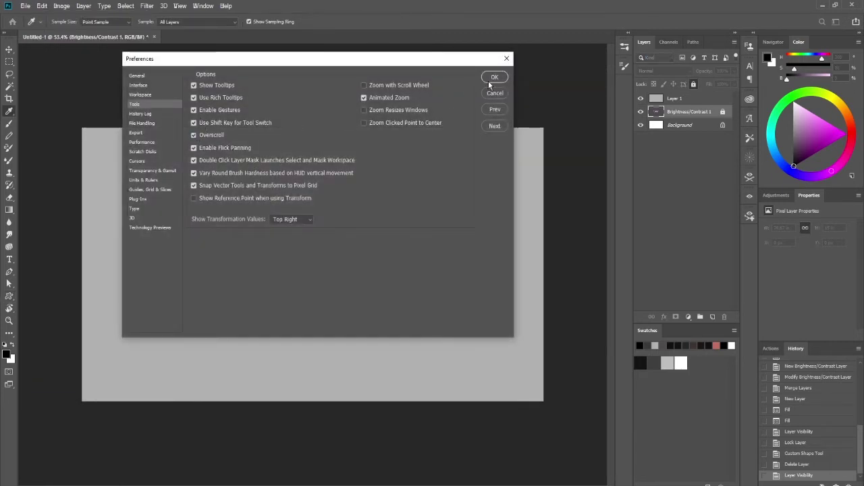
pyautogui.click(494, 78)
pyautogui.moveTo(298, 250); pyautogui.dragTo(299, 241)
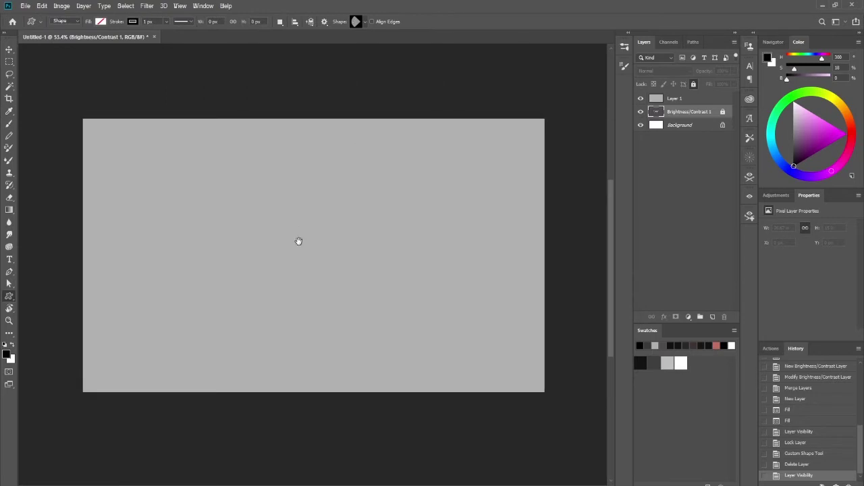
# Choose the rightvp perspective grid as the custom shape
pyautogui.click(368, 25)
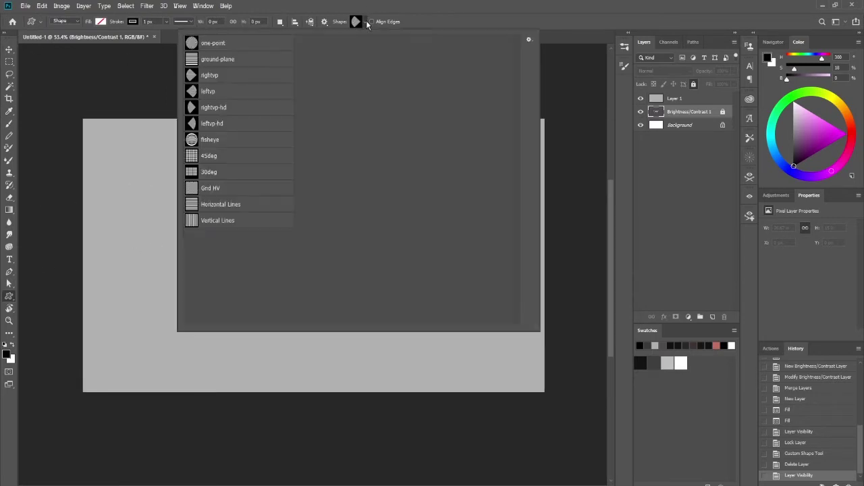
pyautogui.click(232, 96)
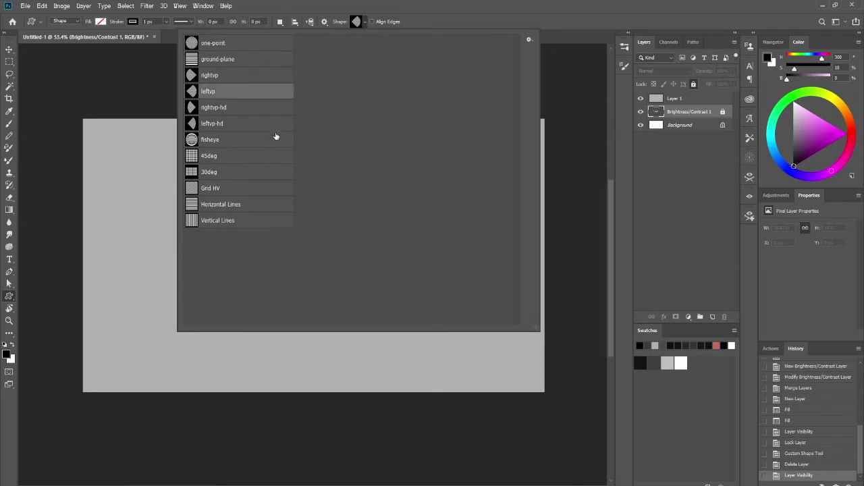
pyautogui.click(244, 80)
pyautogui.click(220, 403)
pyautogui.moveTo(344, 236); pyautogui.dragTo(301, 222)
pyautogui.moveTo(266, 185); pyautogui.dragTo(471, 348)
pyautogui.moveTo(468, 277); pyautogui.dragTo(428, 286)
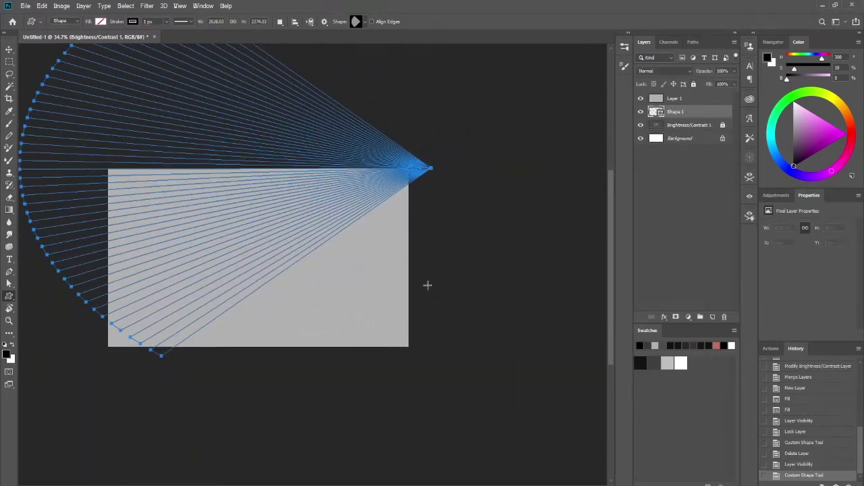
pyautogui.hotkey('ctrl', 'z')
# Draw a rightvp grid about 2904 by 2395 px across the canvas, with its vanishing point beyond the canvas's right edge
pyautogui.moveTo(345, 251); pyautogui.dragTo(571, 450)
pyautogui.moveTo(432, 381); pyautogui.dragTo(288, 372)
pyautogui.moveTo(328, 327); pyautogui.dragTo(128, 380)
pyautogui.moveTo(67, 330); pyautogui.dragTo(432, 314)
pyautogui.moveTo(441, 220); pyautogui.dragTo(416, 392)
pyautogui.moveTo(424, 356); pyautogui.dragTo(406, 356)
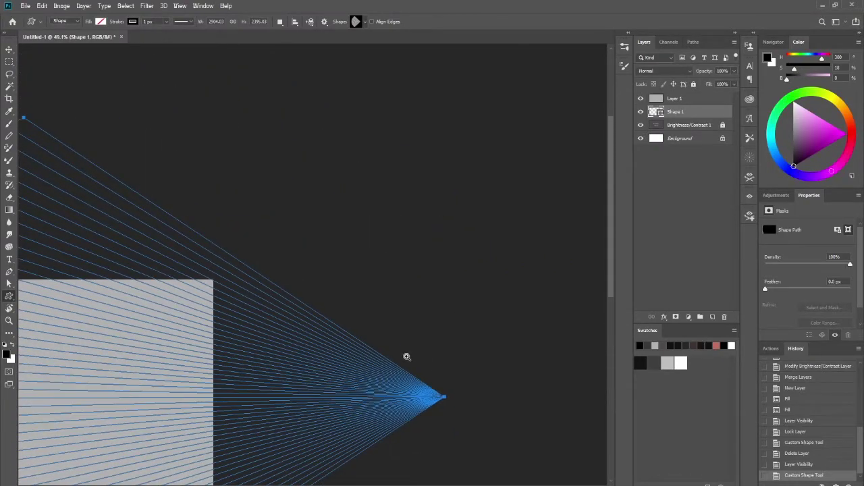
pyautogui.moveTo(422, 222); pyautogui.dragTo(383, 223)
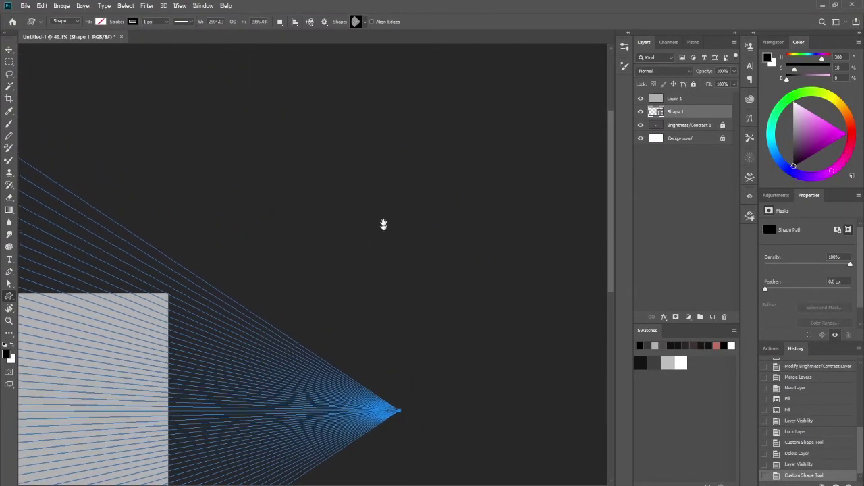
pyautogui.moveTo(443, 312); pyautogui.dragTo(398, 324)
pyautogui.moveTo(407, 326); pyautogui.dragTo(413, 289)
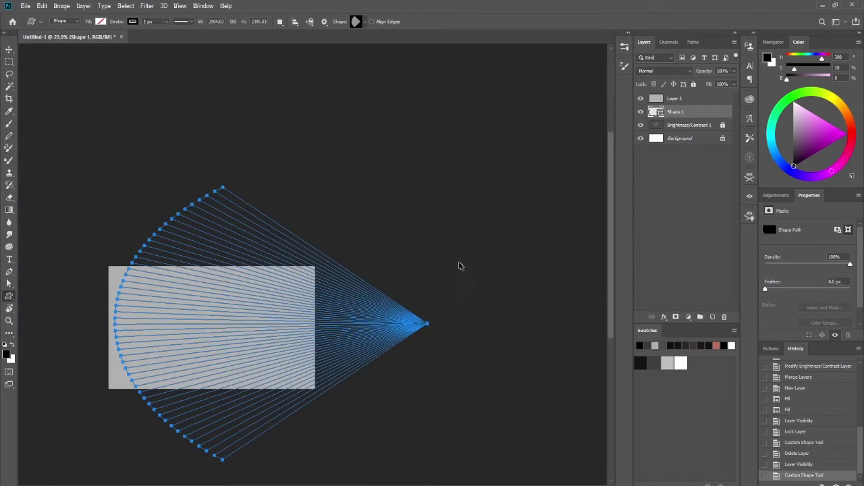
pyautogui.hotkey('ctrl', 't')
pyautogui.moveTo(442, 170); pyautogui.dragTo(364, 135)
pyautogui.hotkey('ctrl', 'z')
pyautogui.moveTo(343, 299); pyautogui.dragTo(348, 265)
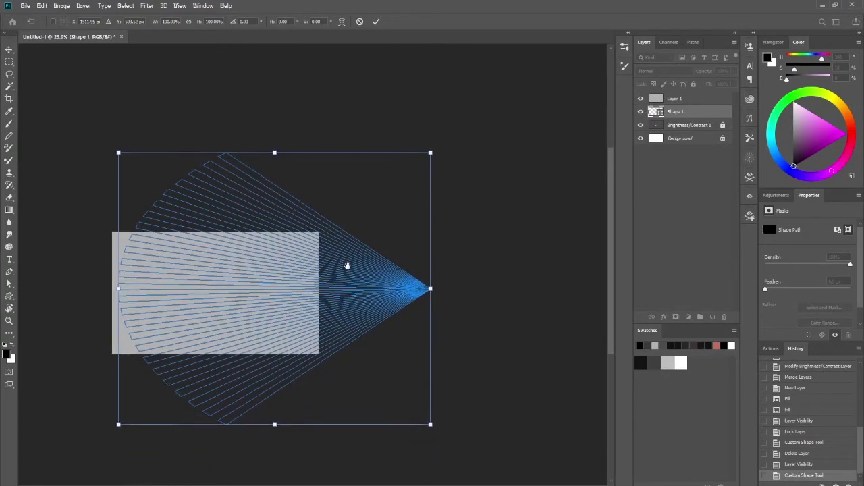
pyautogui.press('Escape')
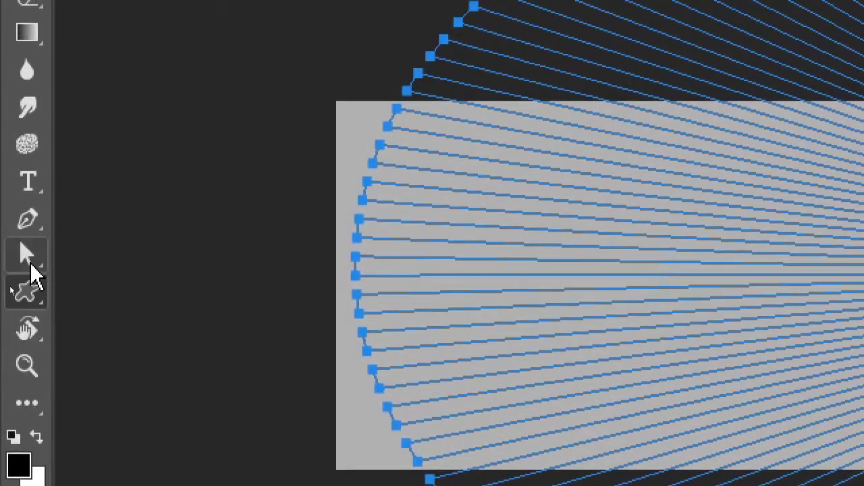
# Move the grid's vanishing-point anchors farther right with the Direct Selection tool, making the shape about 3093 px wide
pyautogui.click(30, 265)
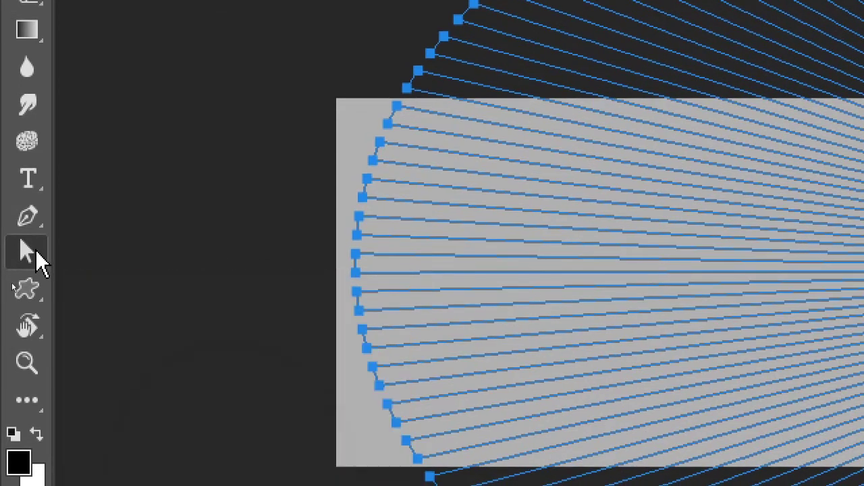
pyautogui.rightClick(30, 265)
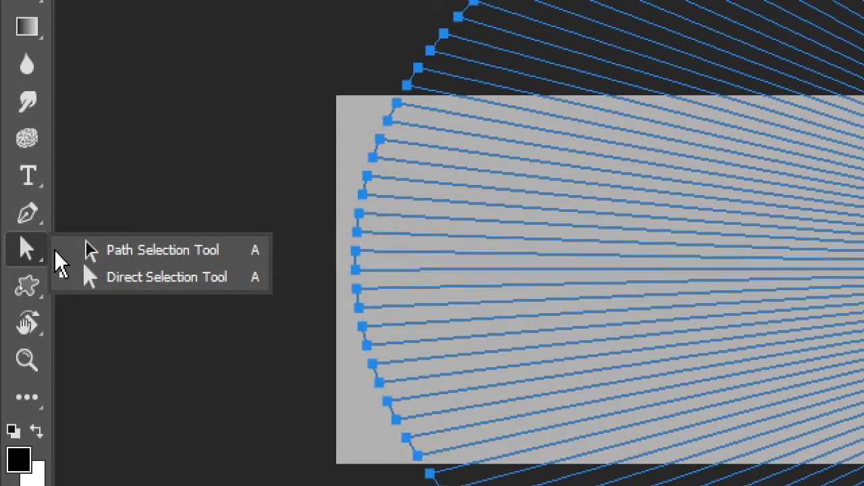
pyautogui.click(118, 251)
pyautogui.rightClick(26, 257)
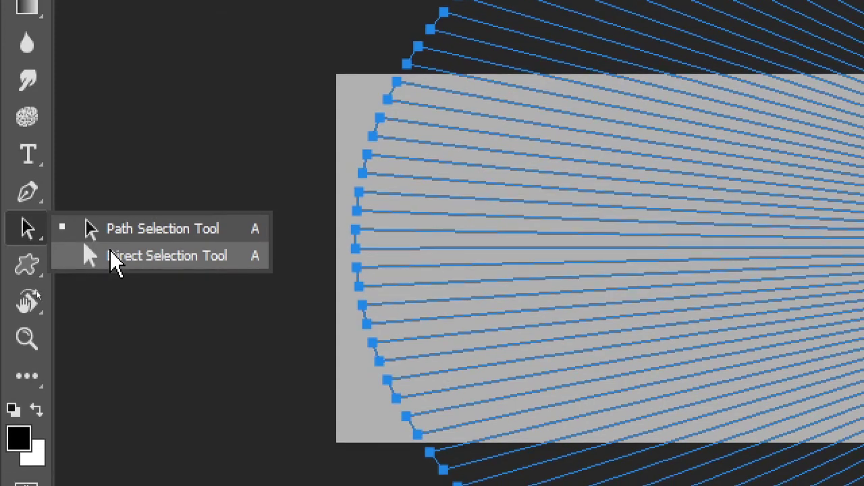
pyautogui.click(96, 256)
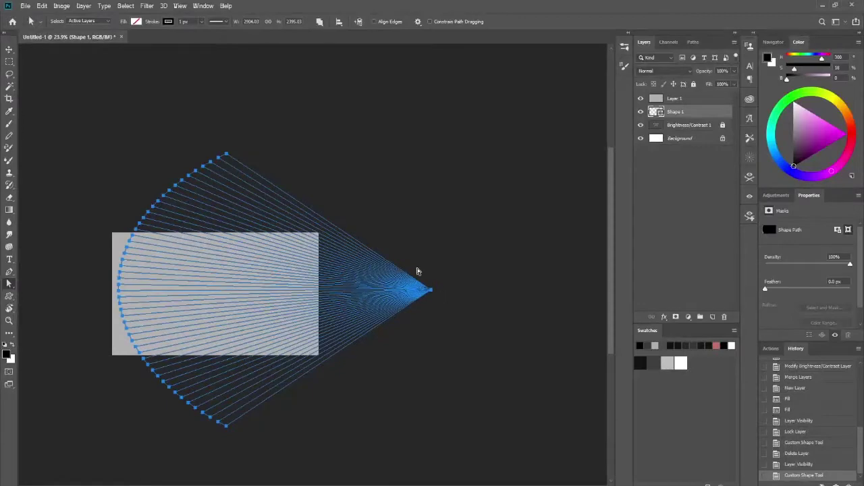
pyautogui.moveTo(431, 293); pyautogui.dragTo(463, 287)
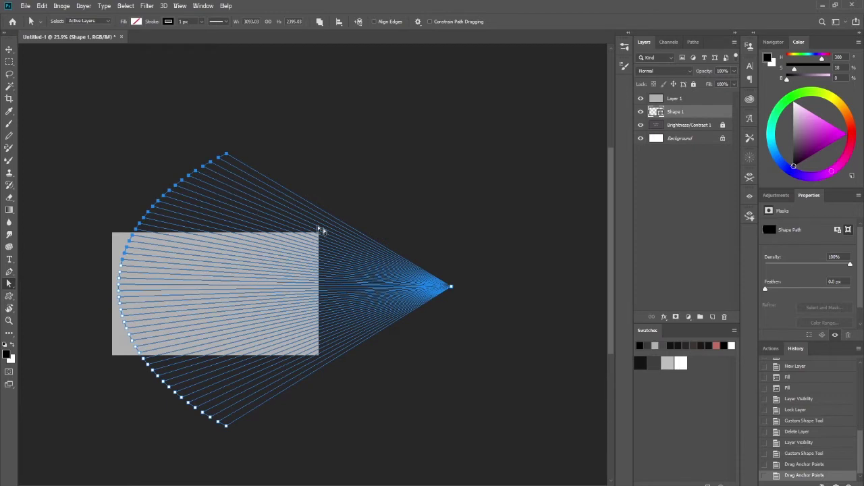
pyautogui.moveTo(203, 174); pyautogui.dragTo(341, 135)
pyautogui.hotkey('ctrl', 'z')
pyautogui.moveTo(513, 336); pyautogui.dragTo(150, 151)
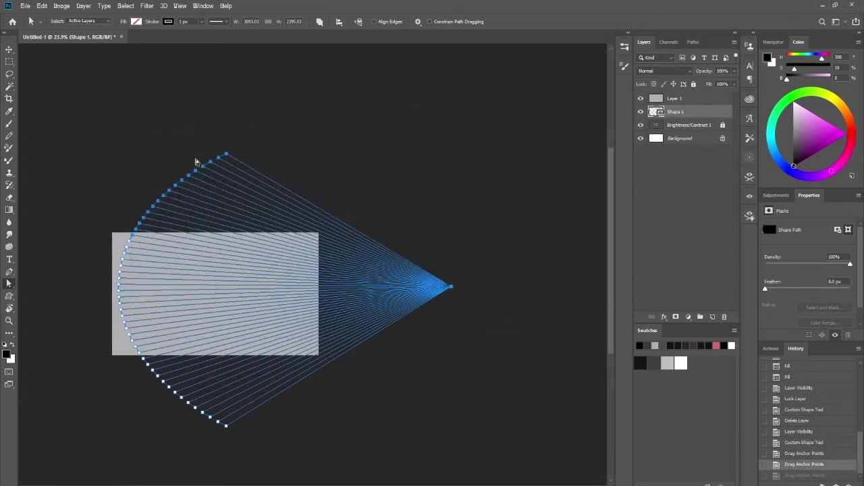
pyautogui.moveTo(194, 174); pyautogui.dragTo(282, 157)
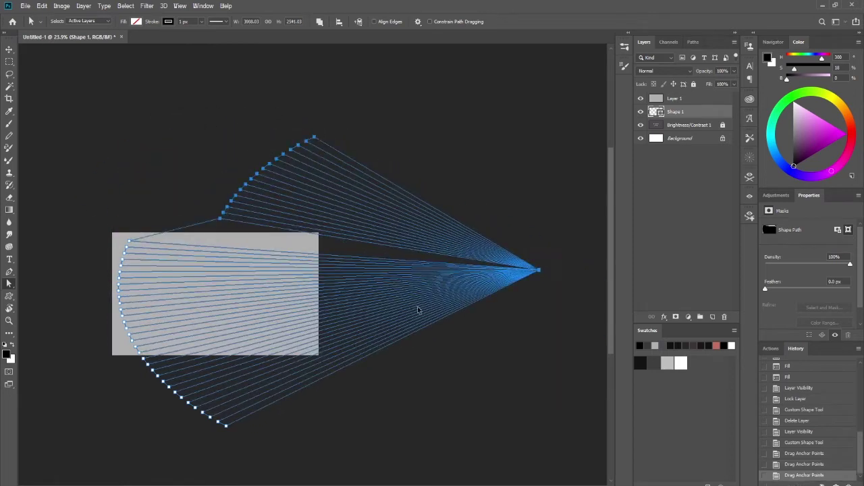
pyautogui.hotkey('ctrl', 'z')
pyautogui.click(435, 234)
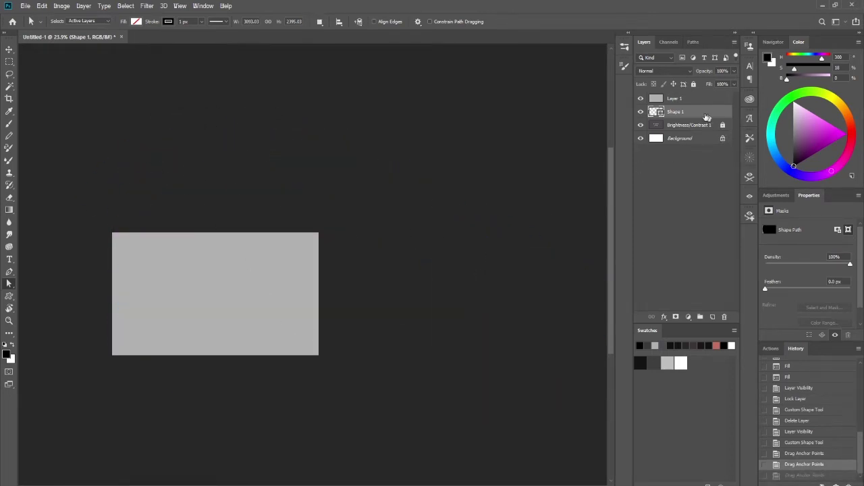
# Reorder the layers so that Shape 1 sits directly above Layer 1
pyautogui.click(681, 112)
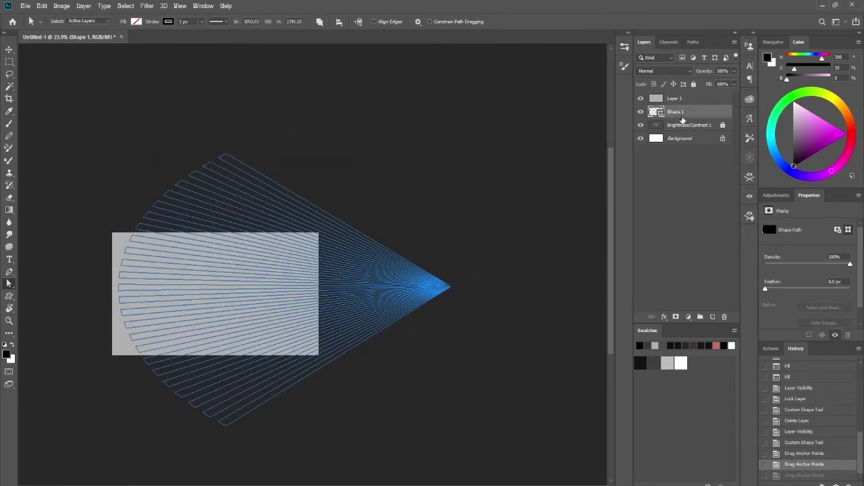
pyautogui.moveTo(682, 119)
pyautogui.mouseDown()
pyautogui.moveTo(682, 100)
pyautogui.moveTo(683, 120)
pyautogui.mouseUp()
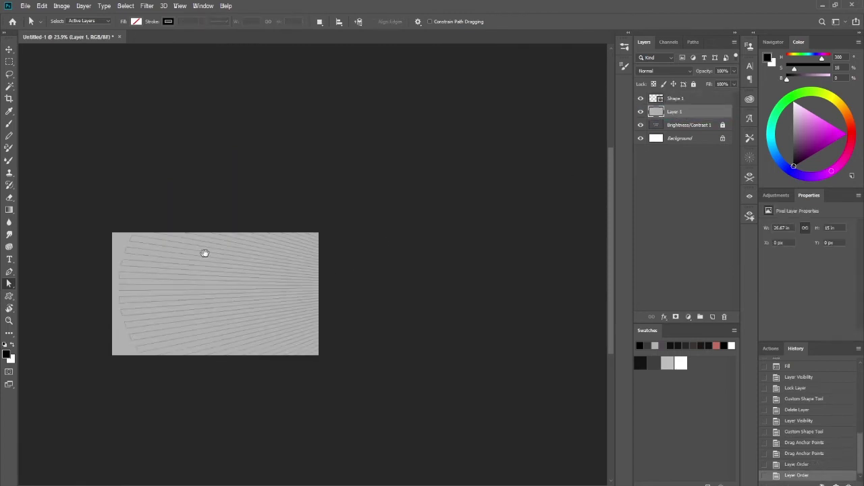
pyautogui.moveTo(205, 253); pyautogui.dragTo(264, 264)
pyautogui.moveTo(188, 276); pyautogui.dragTo(267, 276)
pyautogui.moveTo(220, 261); pyautogui.dragTo(209, 189)
pyautogui.moveTo(260, 218); pyautogui.dragTo(257, 238)
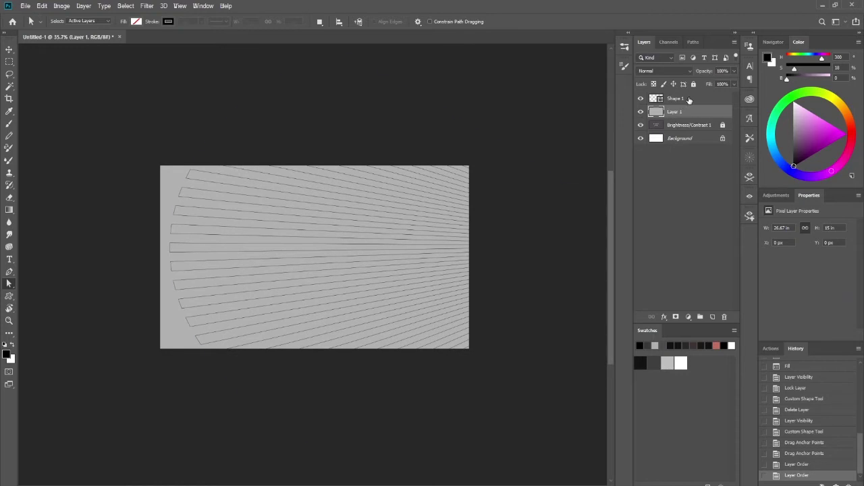
# Delete the Shape 1 layer holding the rightvp grid
pyautogui.click(689, 100)
pyautogui.click(684, 116)
pyautogui.click(687, 104)
pyautogui.press('Delete')
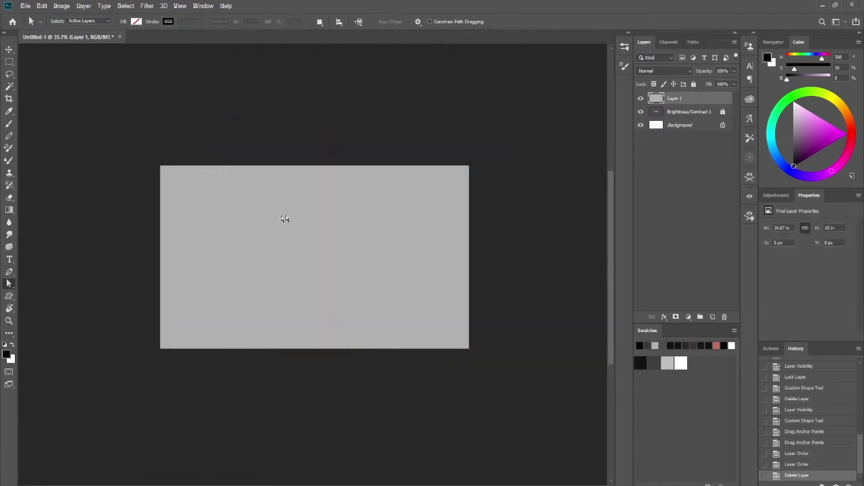
# Switch to the Custom Shape tool with its path options set to Unconstrained and From Center
pyautogui.click(12, 298)
pyautogui.moveTo(240, 213); pyautogui.dragTo(209, 242)
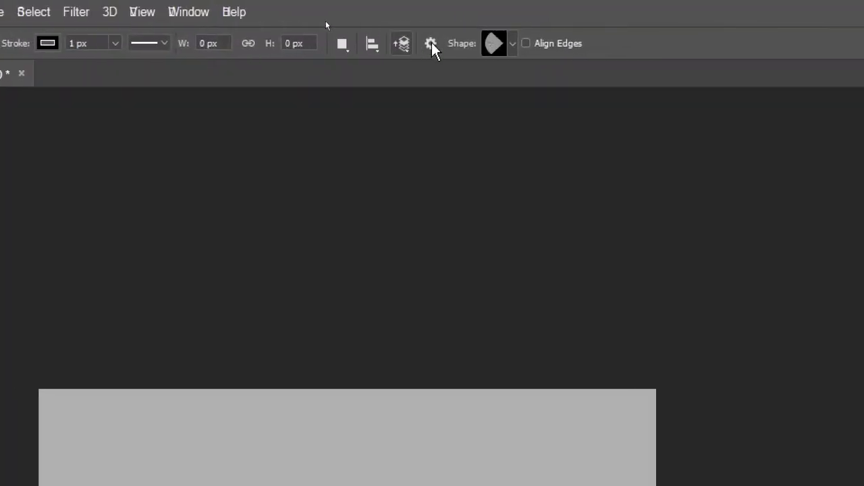
pyautogui.click(431, 45)
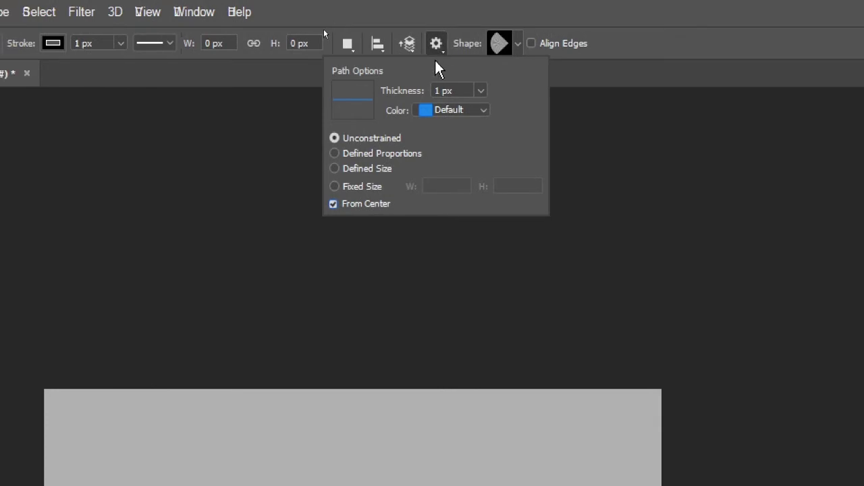
pyautogui.click(426, 46)
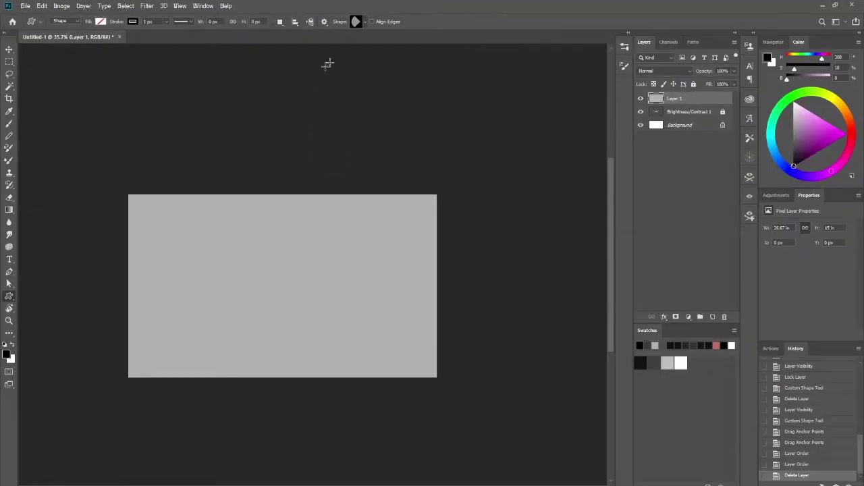
# Draw a one-point grid about 2604 by 1868 px, centred in the canvas's left part, and hide its path outline
pyautogui.click(364, 21)
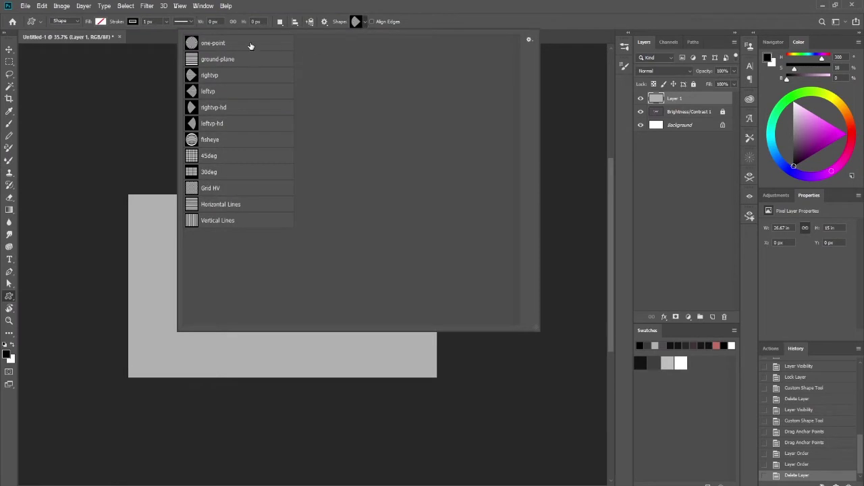
pyautogui.moveTo(175, 267); pyautogui.dragTo(392, 409)
pyautogui.moveTo(253, 296); pyautogui.dragTo(294, 303)
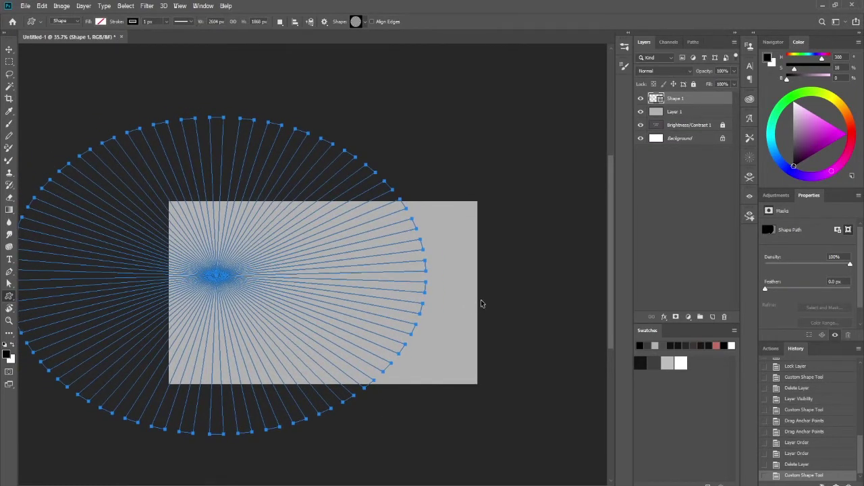
pyautogui.hotkey('ctrl', 'h')
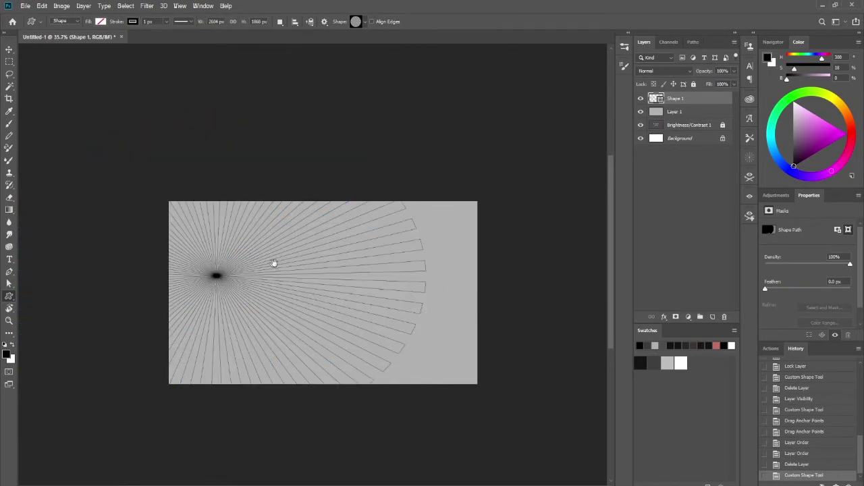
pyautogui.moveTo(267, 283)
pyautogui.mouseDown()
pyautogui.moveTo(272, 309)
pyautogui.moveTo(264, 292)
pyautogui.mouseUp()
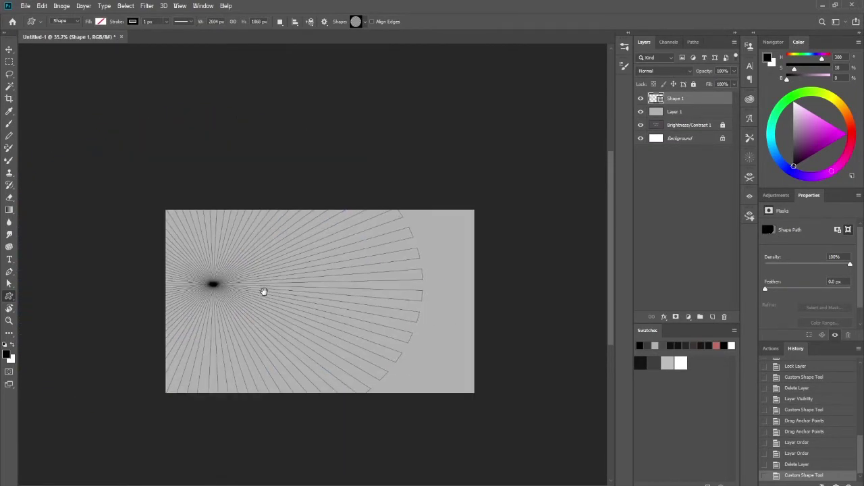
# Draw a ground-plane grid about 2061 by 692 px from the vanishing point's height down past the canvas's lower edge, and hide its path outline
pyautogui.click(366, 24)
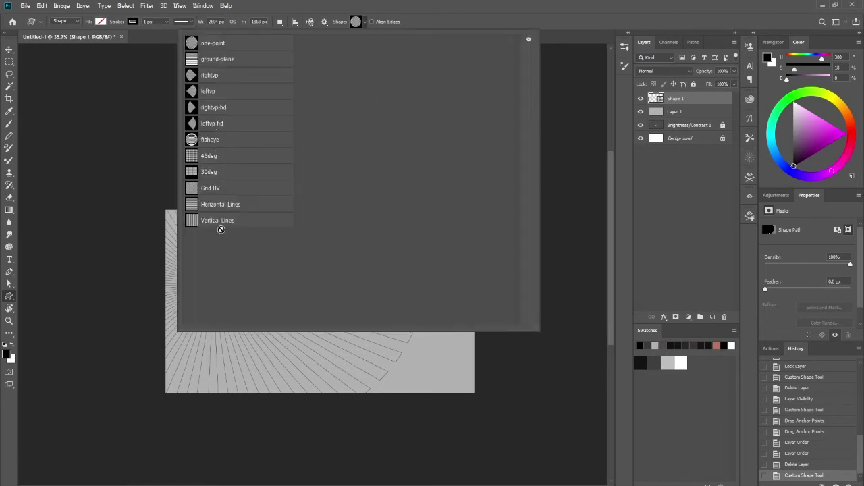
pyautogui.click(236, 61)
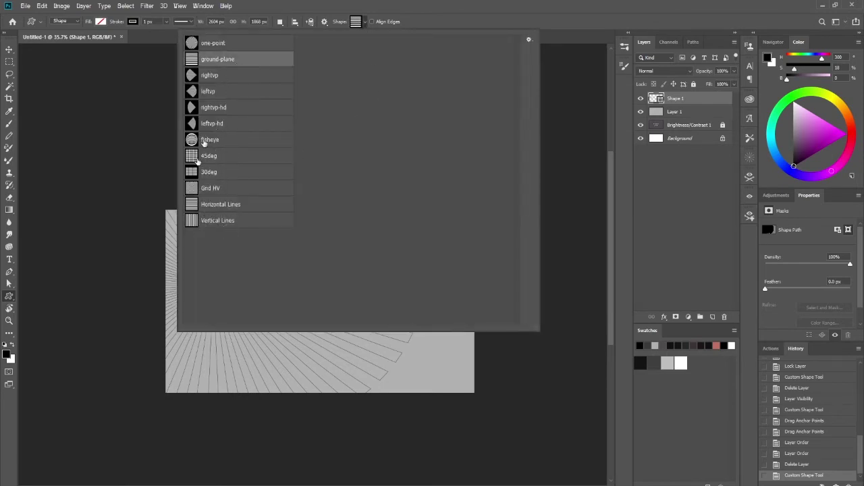
pyautogui.moveTo(146, 306); pyautogui.dragTo(351, 368)
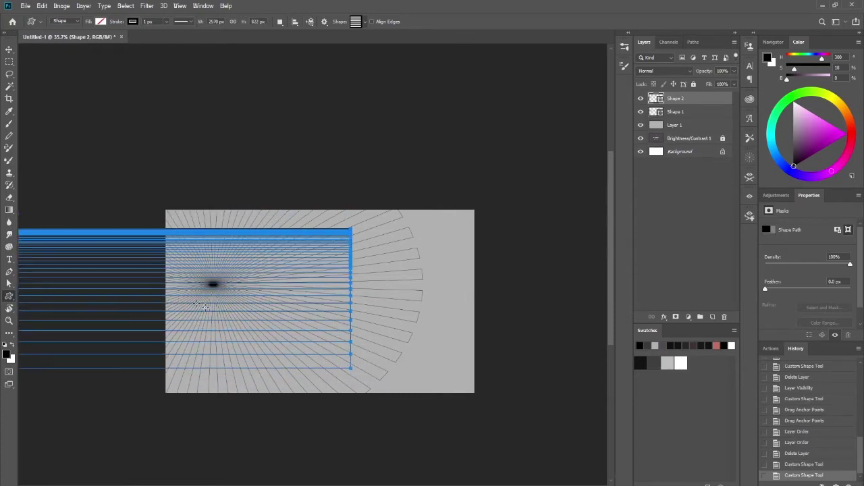
pyautogui.hotkey('ctrl', 'z')
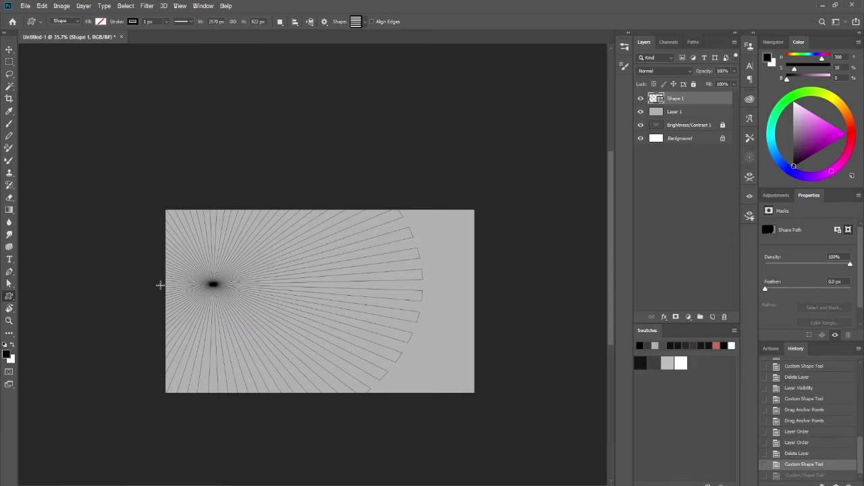
pyautogui.moveTo(160, 284); pyautogui.dragTo(491, 402)
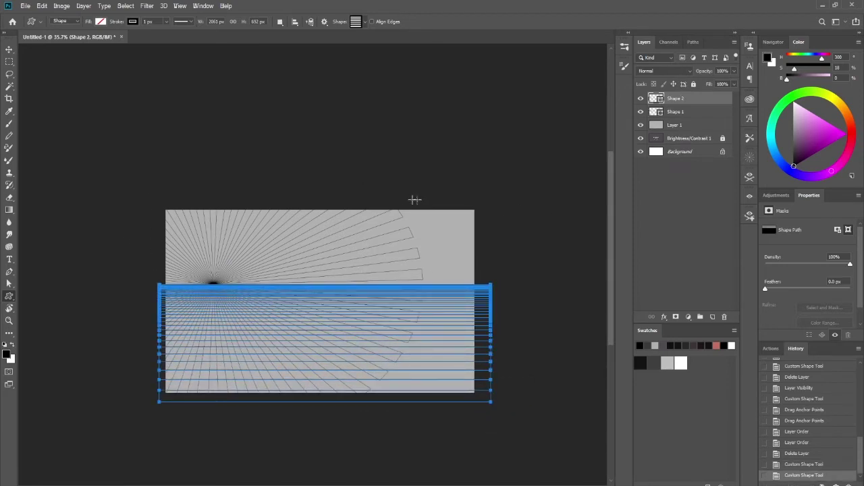
pyautogui.hotkey('ctrl', 'h')
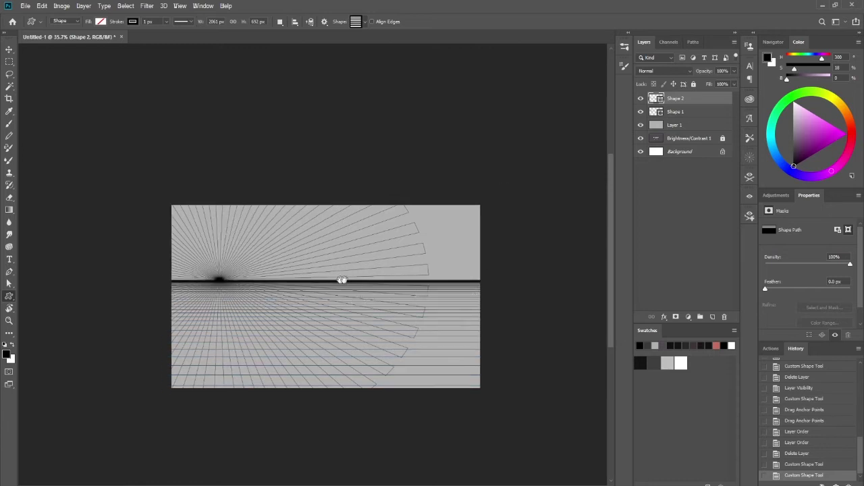
# Choose the one-point shape and draw a second radial grid centred on the horizon near the canvas's right edge
pyautogui.click(356, 22)
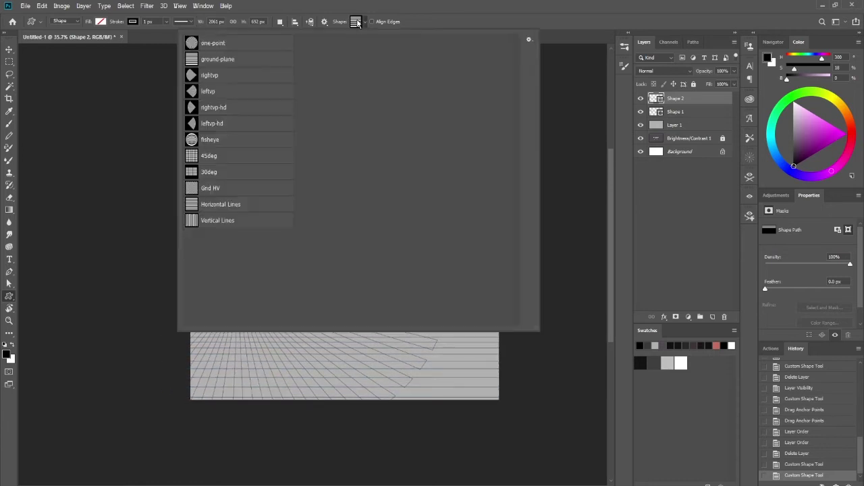
pyautogui.click(254, 47)
pyautogui.click(121, 258)
pyautogui.moveTo(336, 250); pyautogui.dragTo(301, 250)
pyautogui.scroll(-4, 301, 250)
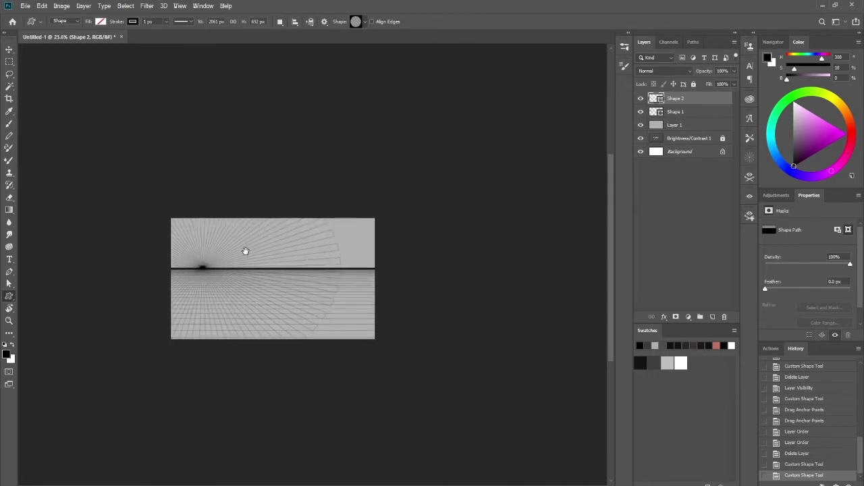
pyautogui.moveTo(245, 252); pyautogui.dragTo(232, 251)
pyautogui.moveTo(341, 270); pyautogui.dragTo(472, 387)
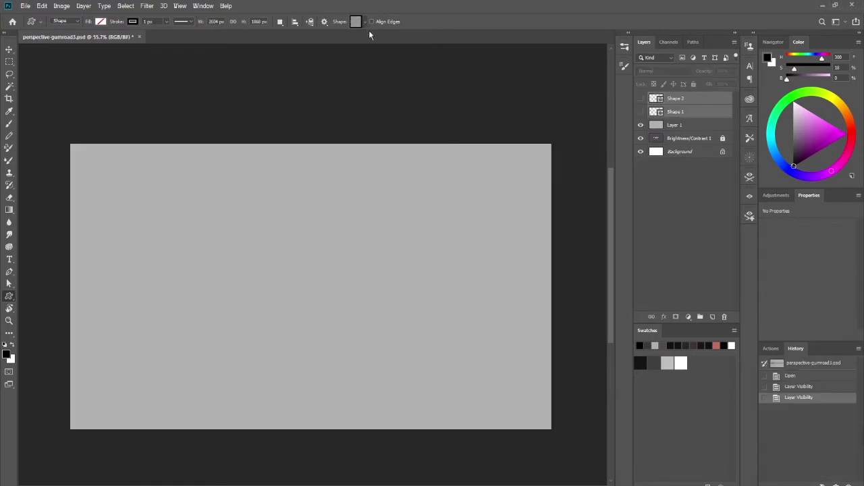
# Choose the rightvp shape and try out a grid about 1165 by 999 px on the perspective-gumroad3.psd canvas, undoing the trial
pyautogui.click(365, 23)
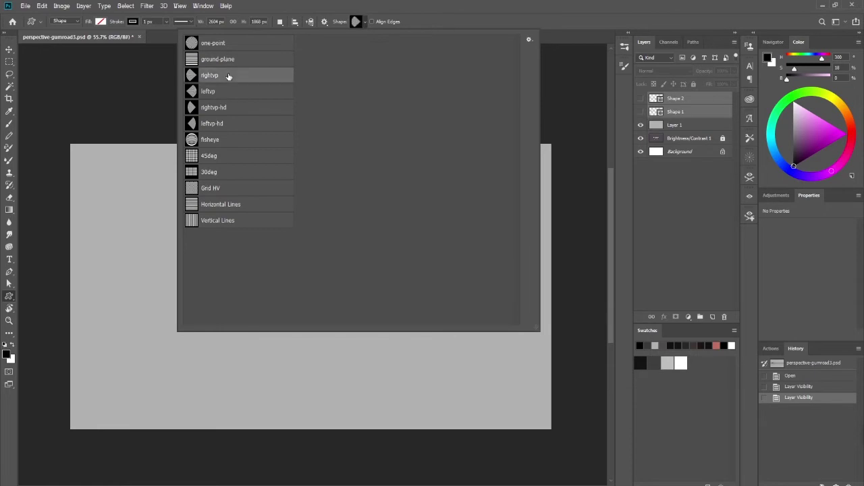
pyautogui.moveTo(96, 202); pyautogui.dragTo(243, 329)
pyautogui.hotkey('ctrl', 'z')
pyautogui.moveTo(355, 218); pyautogui.dragTo(388, 280)
pyautogui.moveTo(377, 271)
pyautogui.mouseDown()
pyautogui.moveTo(358, 272)
pyautogui.moveTo(324, 204)
pyautogui.moveTo(267, 192)
pyautogui.mouseUp()
# Show the rulers and try pulling out a horizontal guide
pyautogui.hotkey('ctrl', 'r')
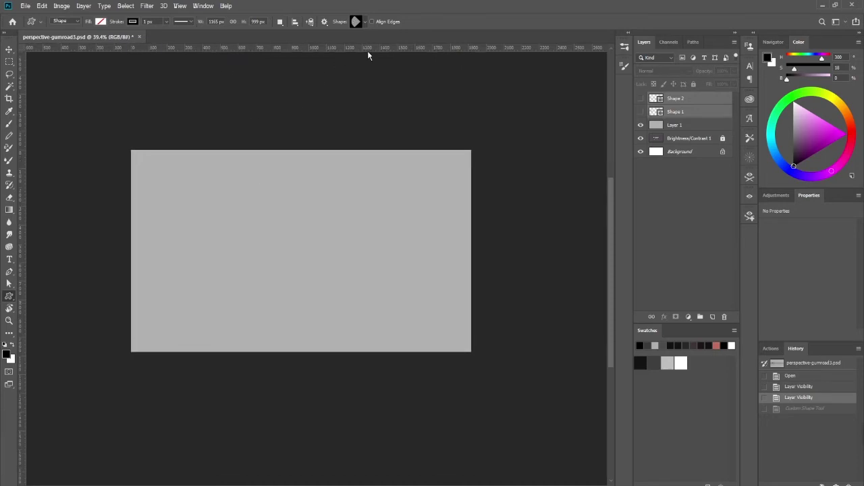
pyautogui.moveTo(371, 78); pyautogui.dragTo(390, 44)
pyautogui.click(181, 6)
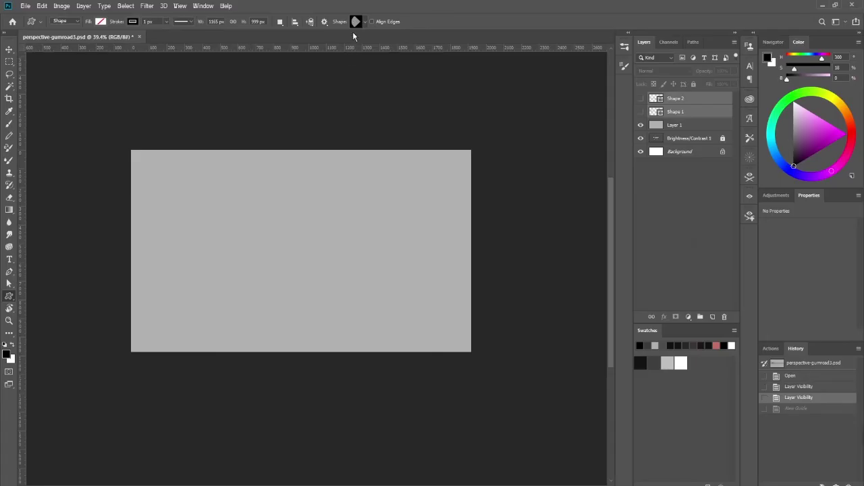
# Draw a rightvp grid about 1736 by 1582 px over the canvas's right part, with its vanishing point beyond the right edge
pyautogui.click(358, 23)
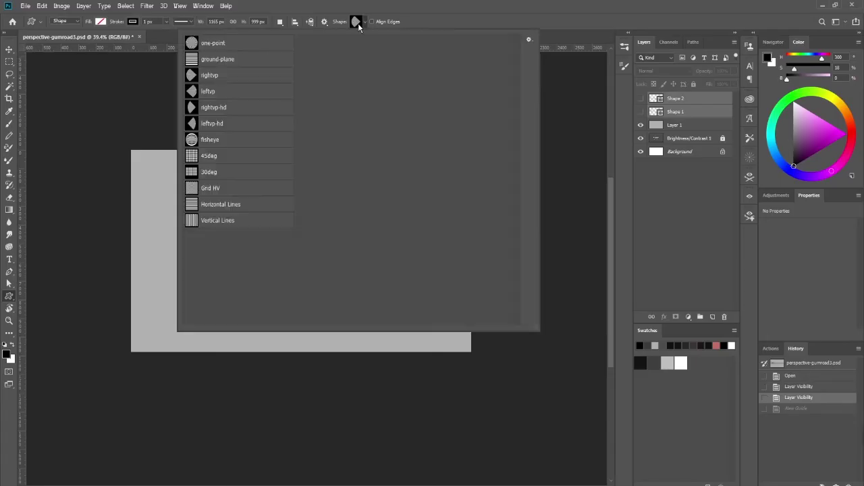
pyautogui.click(358, 23)
pyautogui.press('space')
pyautogui.moveTo(361, 201); pyautogui.dragTo(338, 227)
pyautogui.moveTo(318, 156); pyautogui.dragTo(546, 376)
pyautogui.moveTo(512, 307); pyautogui.dragTo(368, 308)
pyautogui.moveTo(399, 304); pyautogui.dragTo(432, 295)
pyautogui.moveTo(425, 276); pyautogui.dragTo(260, 257)
pyautogui.scroll(-3, 423, 247)
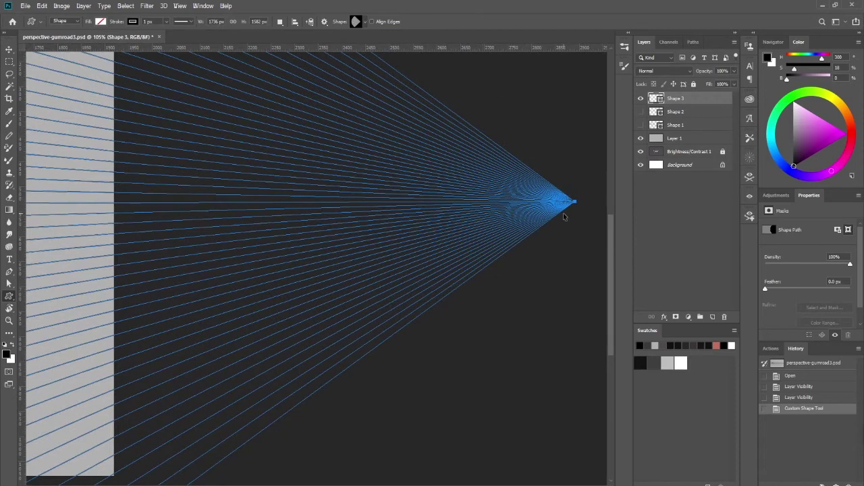
# Place a horizontal guide through the rightvp grid's vanishing point to mark the horizon
pyautogui.press('Return')
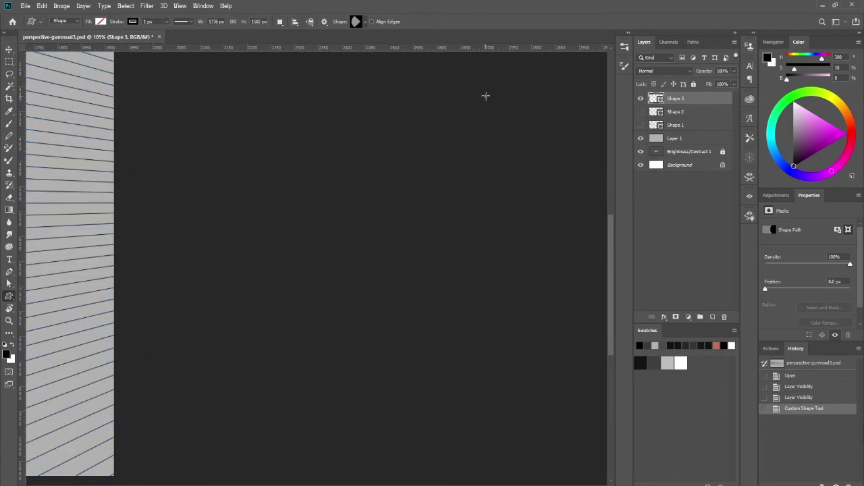
pyautogui.hotkey('ctrl', 'z')
pyautogui.hotkey('ctrl', 'shift', 'z')
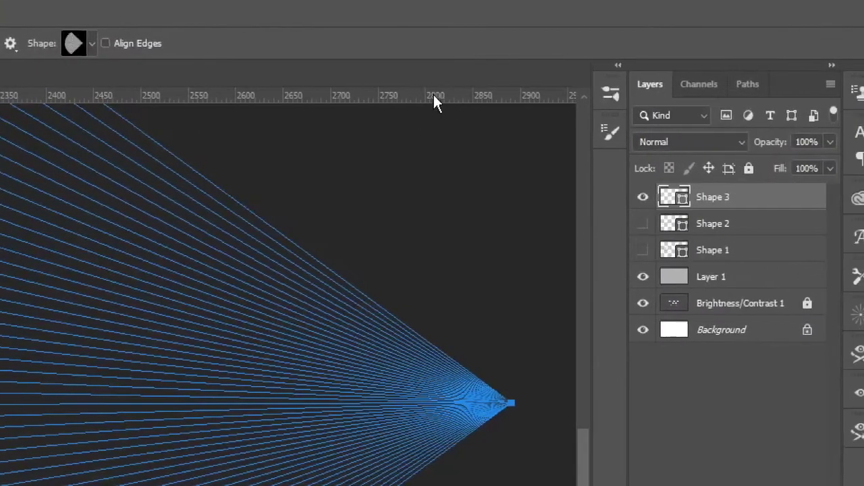
pyautogui.moveTo(547, 49); pyautogui.dragTo(549, 59)
pyautogui.moveTo(432, 118); pyautogui.dragTo(432, 254)
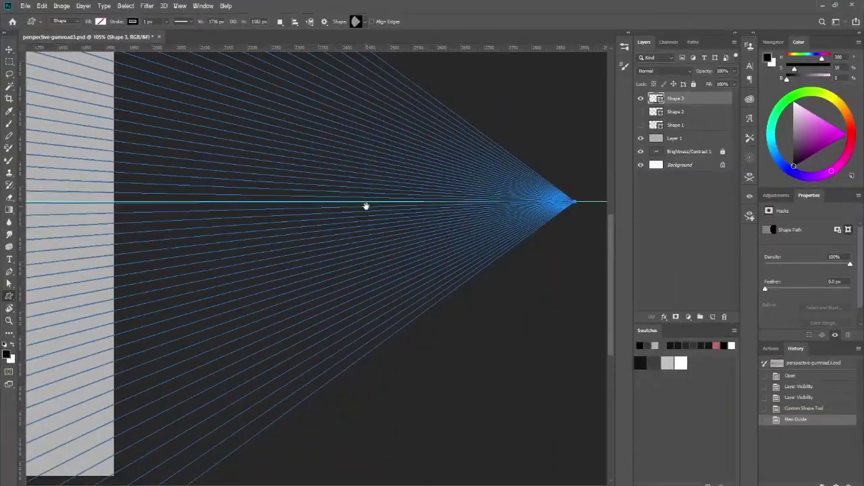
# Choose the leftvp perspective grid as the custom shape
pyautogui.moveTo(366, 206); pyautogui.dragTo(331, 207)
pyautogui.moveTo(339, 205); pyautogui.dragTo(550, 287)
pyautogui.moveTo(425, 250); pyautogui.dragTo(476, 217)
pyautogui.moveTo(476, 217); pyautogui.dragTo(414, 238)
pyautogui.moveTo(415, 238); pyautogui.dragTo(423, 251)
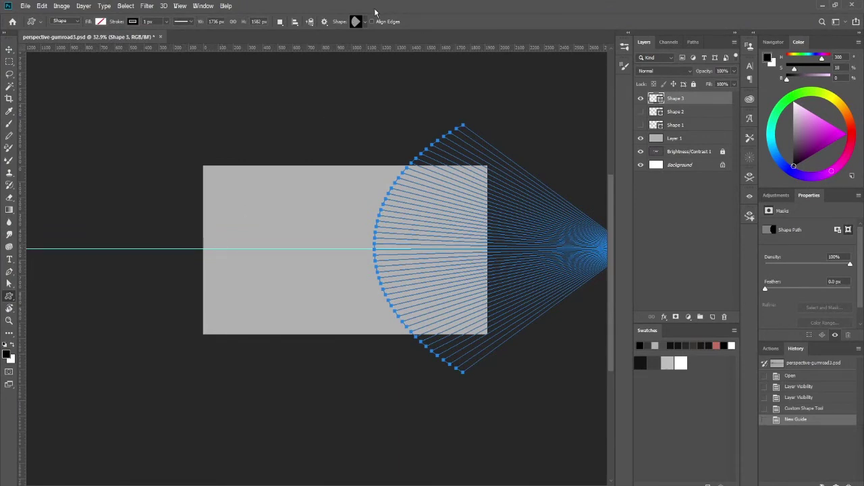
pyautogui.click(357, 21)
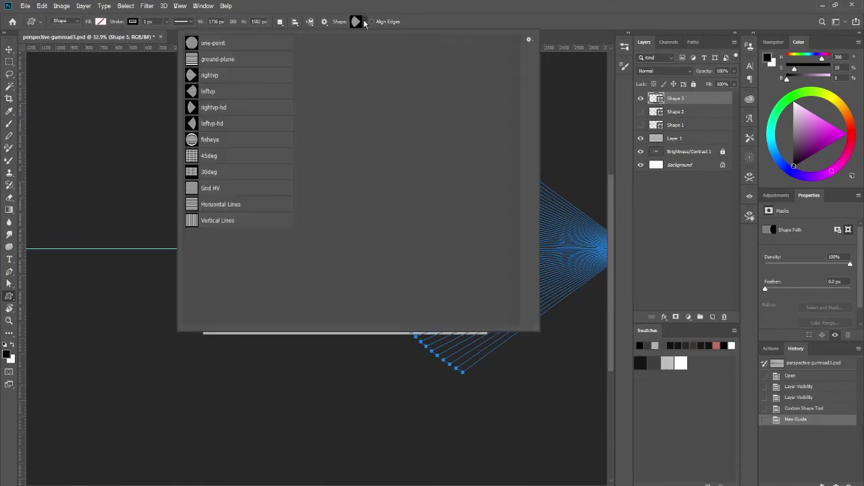
pyautogui.click(229, 92)
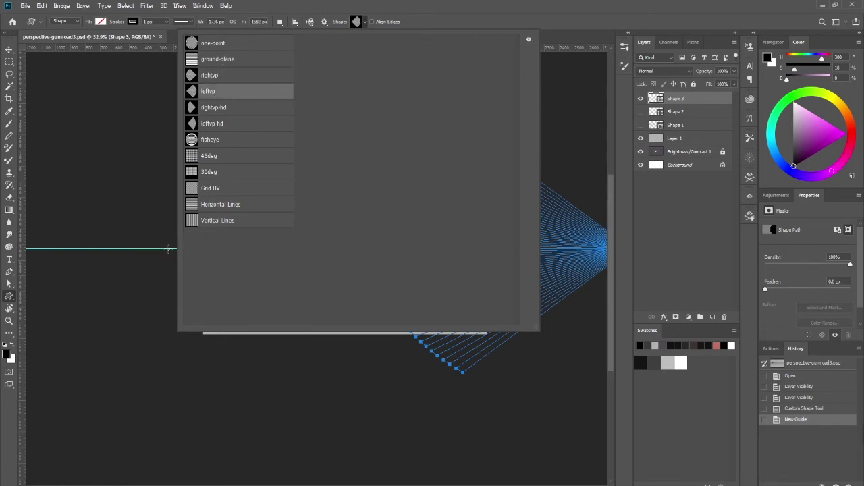
# Try out leftvp grids over the canvas's left part with the vanishing point on the horizon guide, undoing each trial
pyautogui.moveTo(171, 249); pyautogui.dragTo(324, 125)
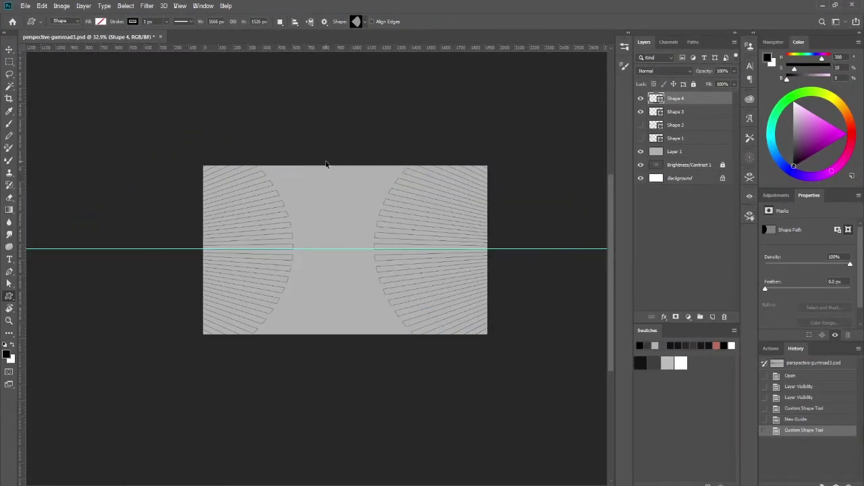
pyautogui.hotkey('ctrl', 'z')
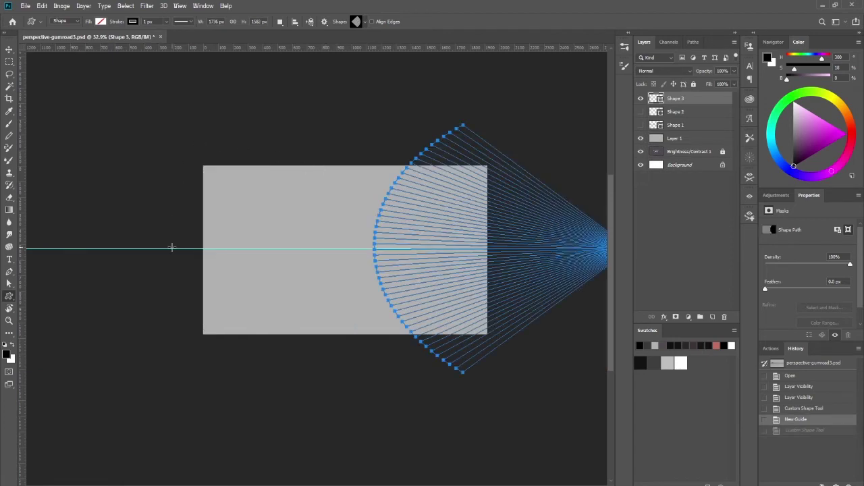
pyautogui.moveTo(199, 163); pyautogui.dragTo(403, 389)
pyautogui.moveTo(280, 313); pyautogui.dragTo(338, 347)
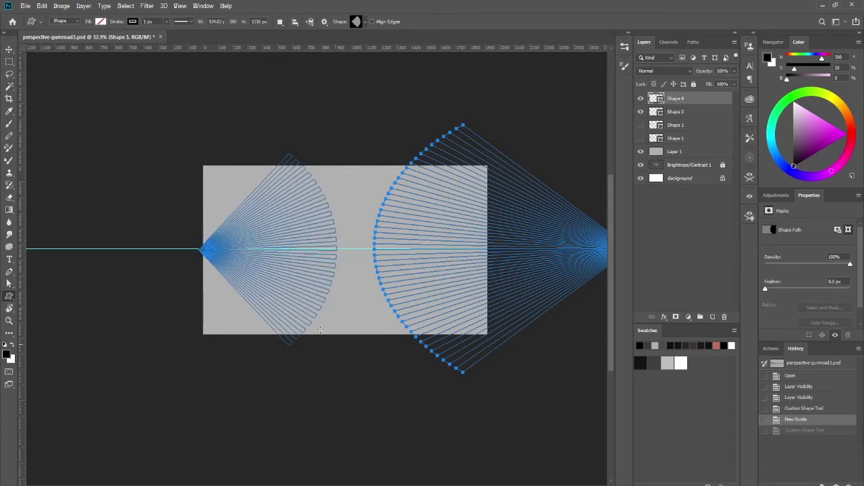
pyautogui.hotkey('ctrl', 'z')
# Draw a leftvp grid about 1867 px high in the Shape 3 layer, with its vanishing point beyond the canvas's left edge
pyautogui.moveTo(92, 98); pyautogui.dragTo(385, 390)
pyautogui.moveTo(135, 242); pyautogui.dragTo(270, 255)
pyautogui.moveTo(270, 255)
pyautogui.mouseDown()
pyautogui.moveTo(229, 259)
pyautogui.moveTo(277, 262)
pyautogui.mouseUp()
pyautogui.moveTo(176, 255); pyautogui.dragTo(250, 248)
# Try aligning the leftvp grid's vanishing-point anchors with the horizon guide using Direct Selection, and undo both the move and the grid
pyautogui.click(9, 285)
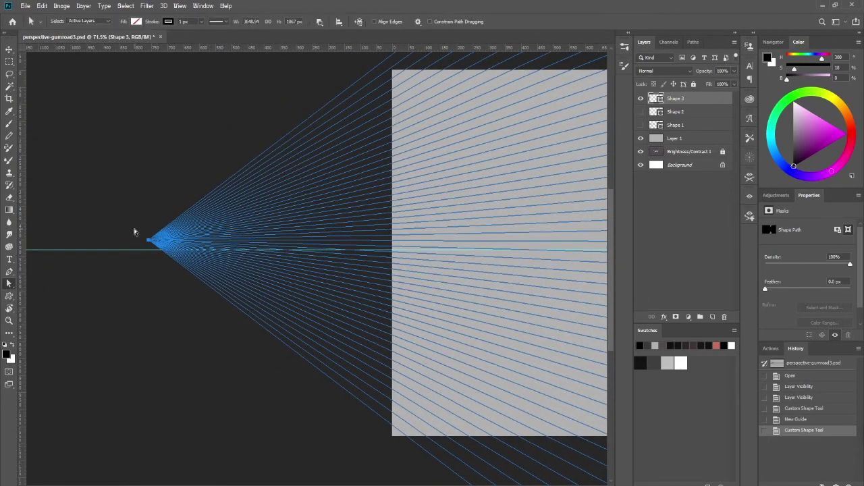
pyautogui.moveTo(150, 243)
pyautogui.mouseDown()
pyautogui.moveTo(158, 255)
pyautogui.moveTo(154, 247)
pyautogui.moveTo(256, 248)
pyautogui.moveTo(145, 251)
pyautogui.mouseUp()
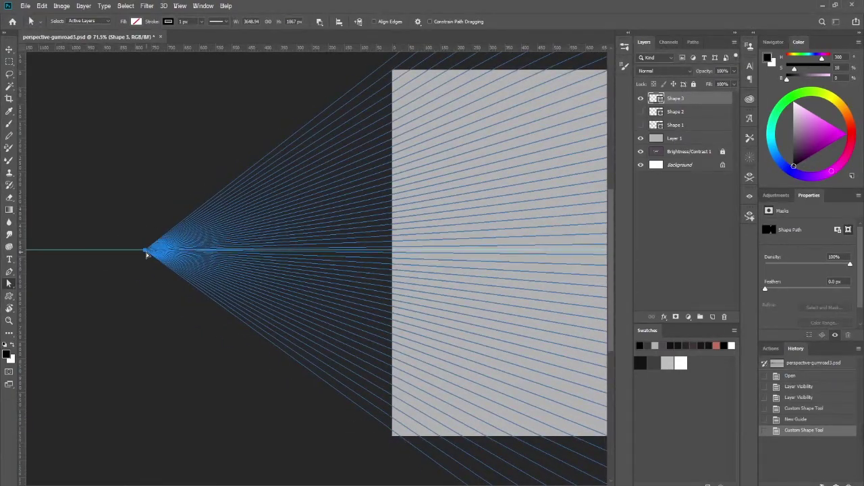
pyautogui.moveTo(417, 245); pyautogui.dragTo(245, 256)
pyautogui.moveTo(297, 257); pyautogui.dragTo(195, 245)
pyautogui.scroll(-1, 245, 249)
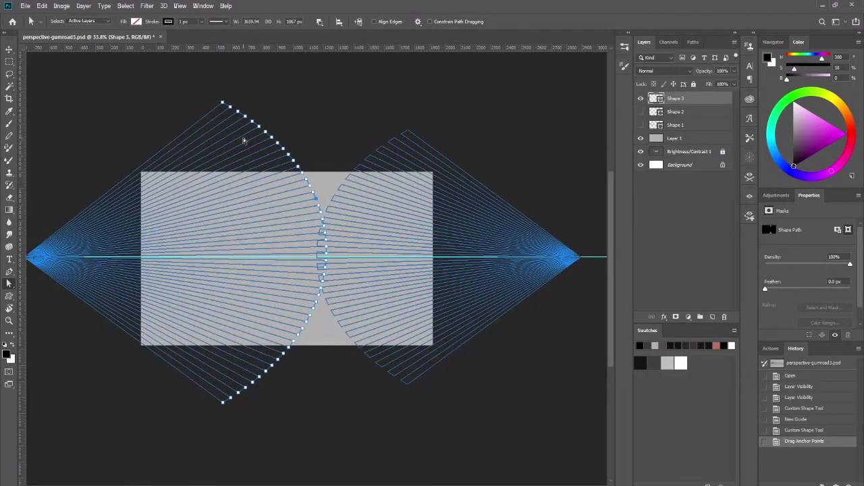
pyautogui.hotkey('ctrl', 'z')
pyautogui.hotkey('ctrl', 'z')
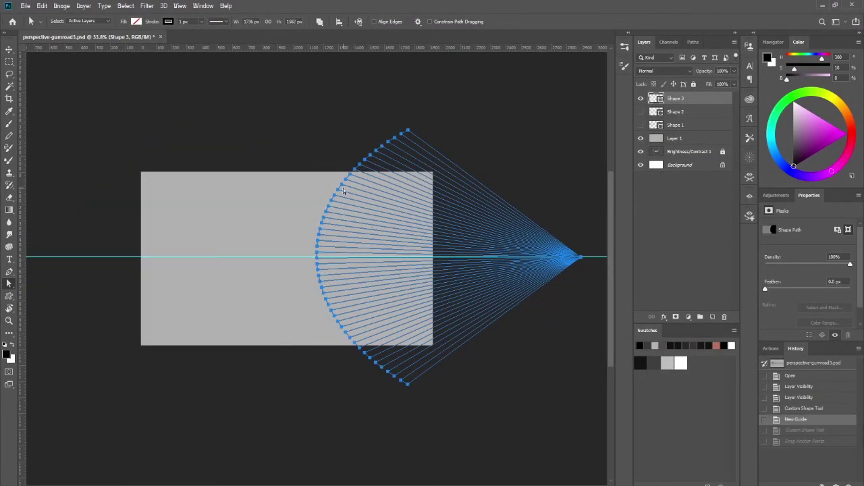
# Stretch the outer anchors of the Shape 3 grid to about 3295 × 3147 px, covering the canvas while keeping its vanishing point on the horizon guide
pyautogui.moveTo(267, 81); pyautogui.dragTo(473, 405)
pyautogui.hotkey('ctrl', 't')
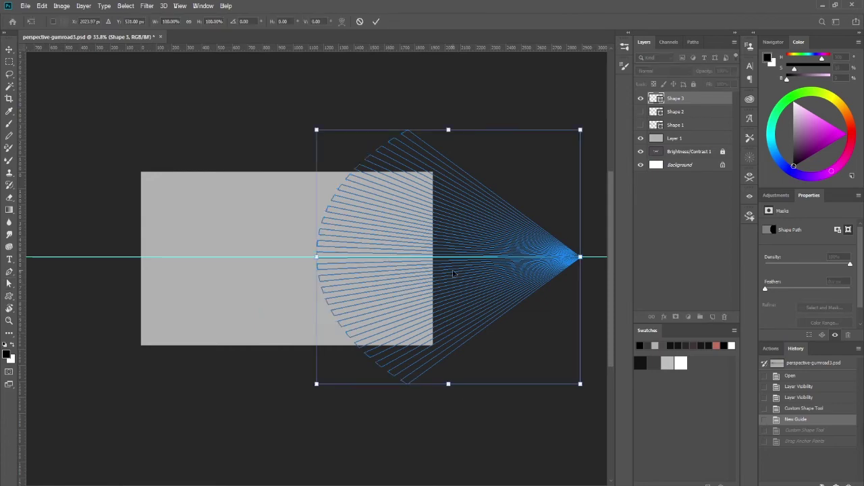
pyautogui.moveTo(454, 270); pyautogui.dragTo(220, 273)
pyautogui.hotkey('ctrl', 'z')
pyautogui.moveTo(447, 131); pyautogui.dragTo(438, 34)
pyautogui.moveTo(413, 328); pyautogui.dragTo(187, 330)
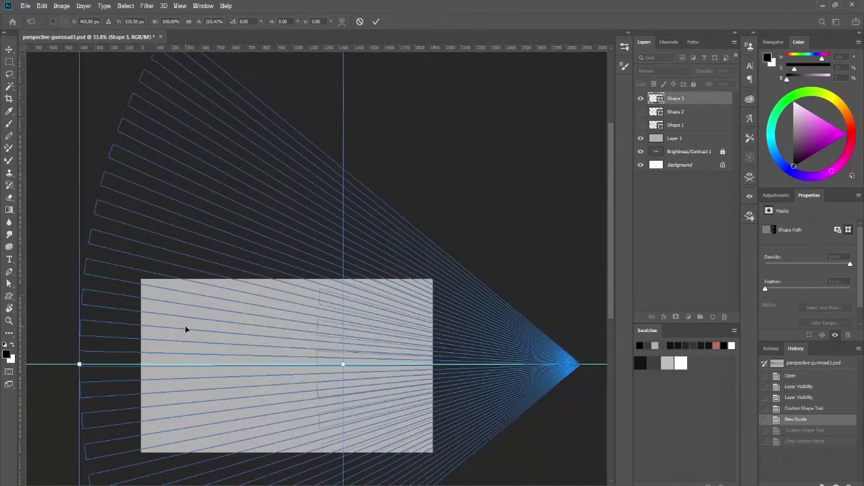
pyautogui.scroll(-3, 272, 308)
pyautogui.moveTo(240, 160); pyautogui.dragTo(240, 206)
pyautogui.press('Return')
pyautogui.scroll(3, 351, 366)
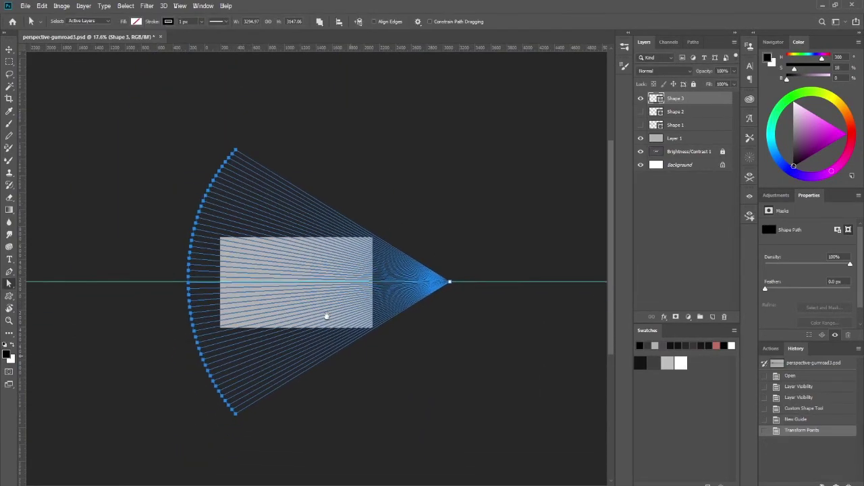
# Duplicate the Shape 3 grid layer and leave the copy untransformed
pyautogui.hotkey('ctrl', 'j')
pyautogui.hotkey('ctrl', 't')
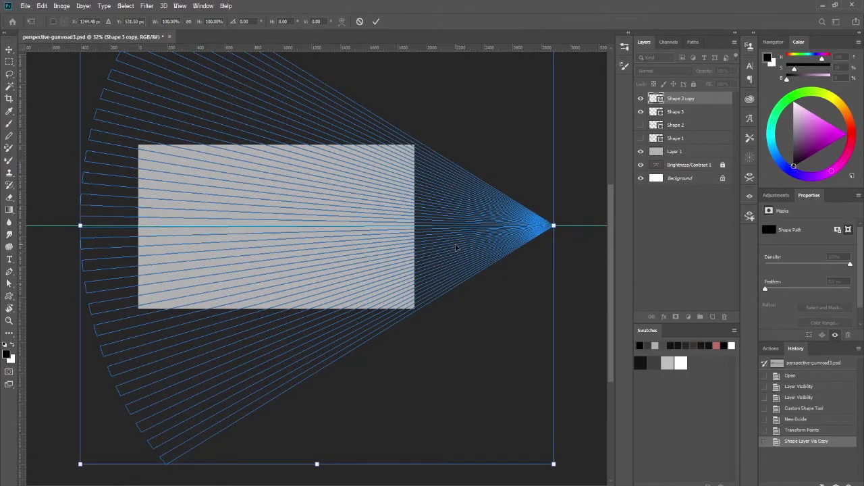
pyautogui.press('Escape')
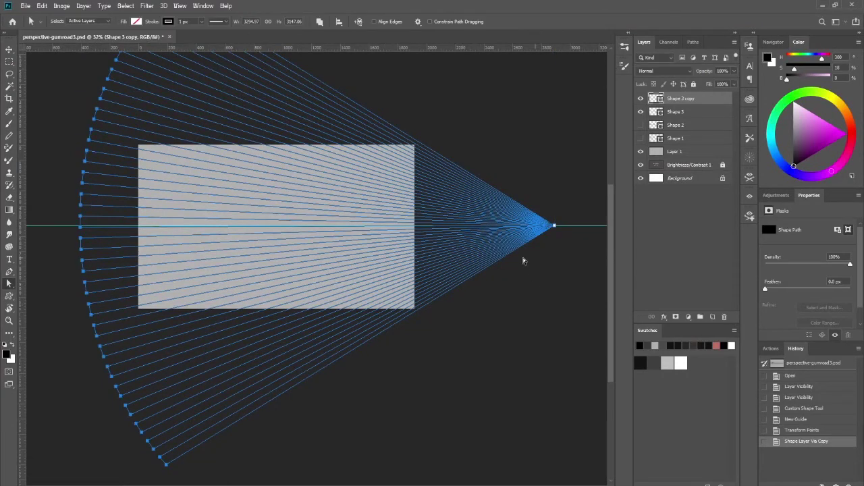
# Undo the duplication of the Shape 3 grid layer, and redo it
pyautogui.moveTo(492, 192); pyautogui.dragTo(475, 227)
pyautogui.moveTo(385, 320); pyautogui.dragTo(425, 286)
pyautogui.moveTo(244, 237); pyautogui.dragTo(224, 251)
pyautogui.scroll(-2, 191, 378)
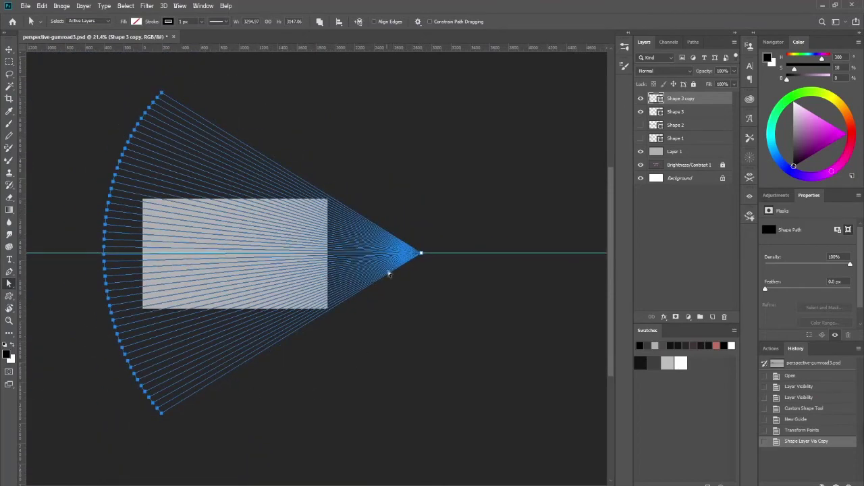
pyautogui.moveTo(405, 260); pyautogui.dragTo(282, 259)
pyautogui.scroll(1, 338, 260)
pyautogui.moveTo(337, 260); pyautogui.dragTo(434, 264)
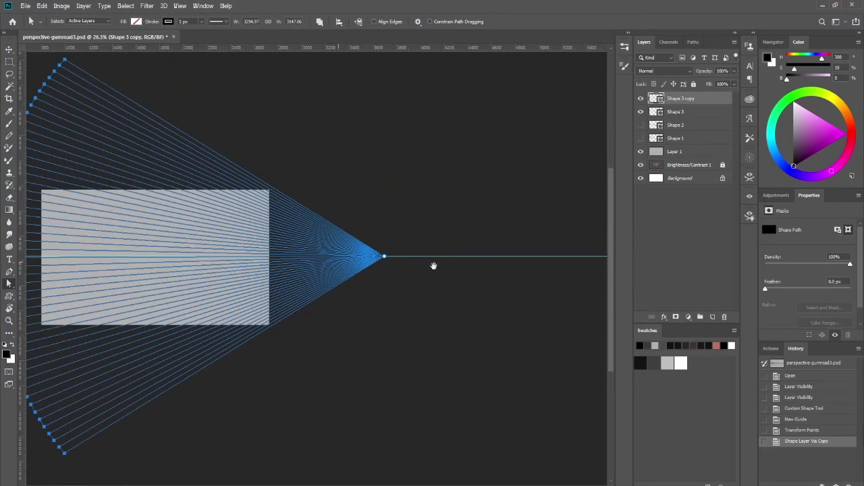
pyautogui.hotkey('ctrl', 'z')
pyautogui.moveTo(447, 365); pyautogui.dragTo(498, 337)
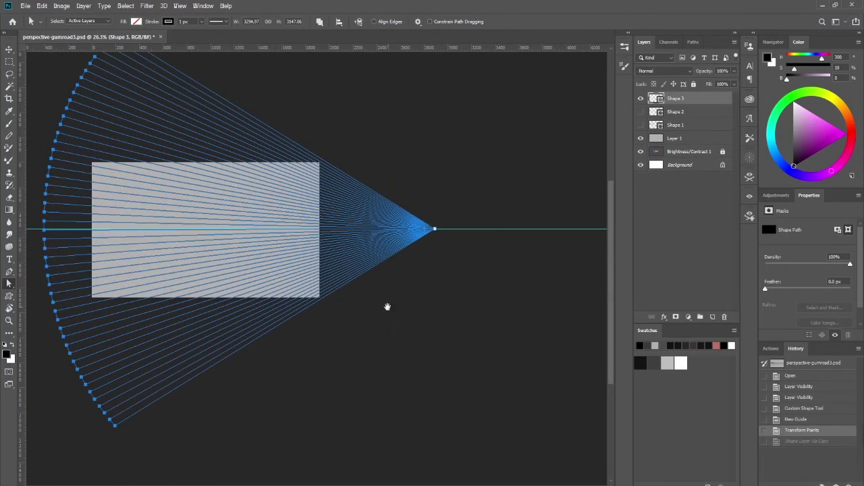
pyautogui.moveTo(387, 307); pyautogui.dragTo(407, 309)
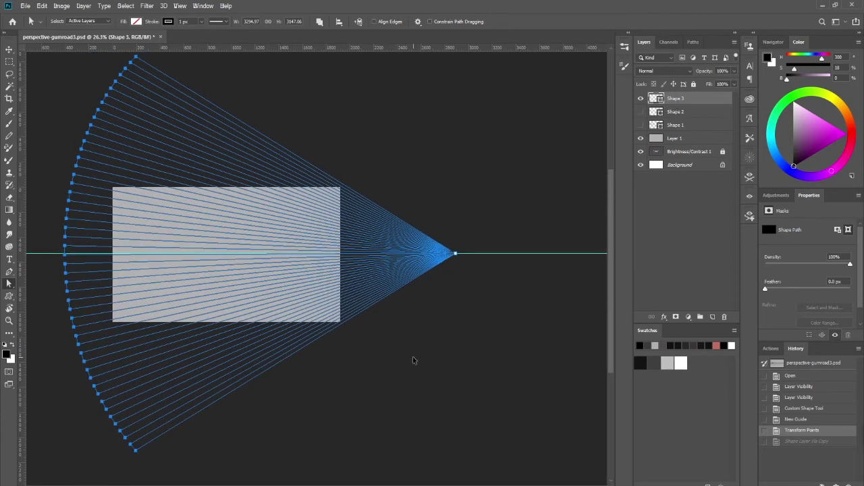
pyautogui.hotkey('ctrl', 'shift', 'z')
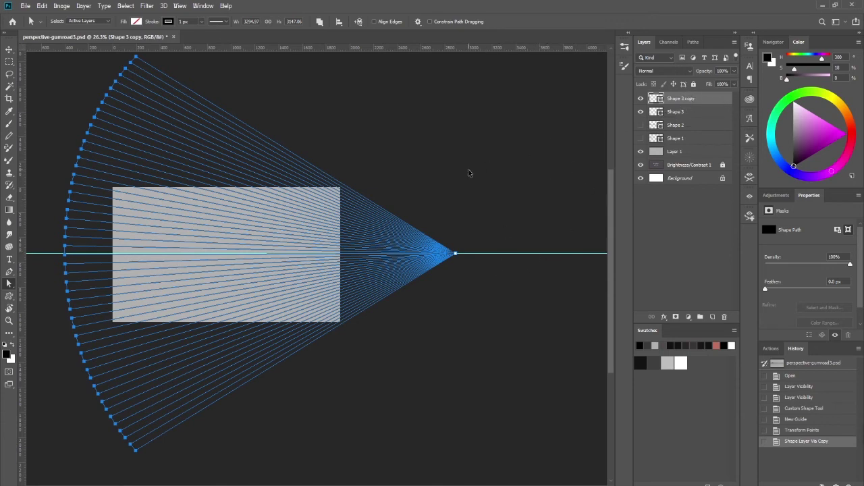
# Flip the Shape 3 copy grid horizontally and shift it sideways so its vanishing point lies beyond the canvas's left edge
pyautogui.hotkey('ctrl', 't')
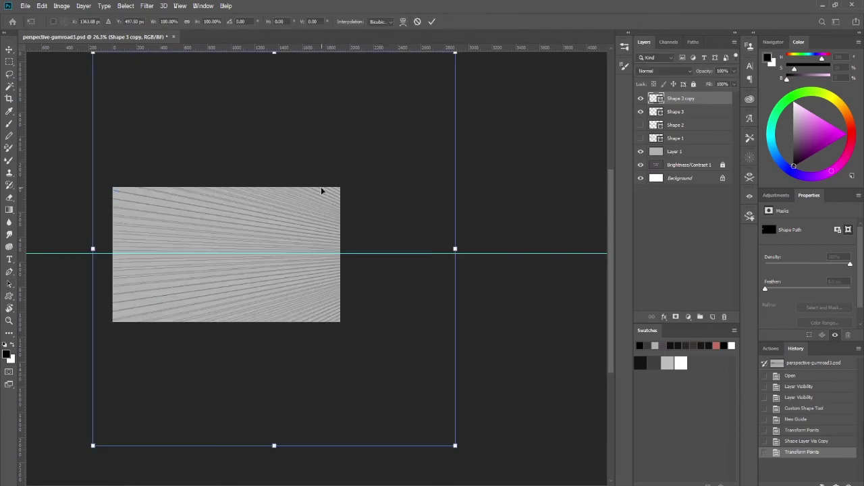
pyautogui.moveTo(424, 320); pyautogui.dragTo(360, 297)
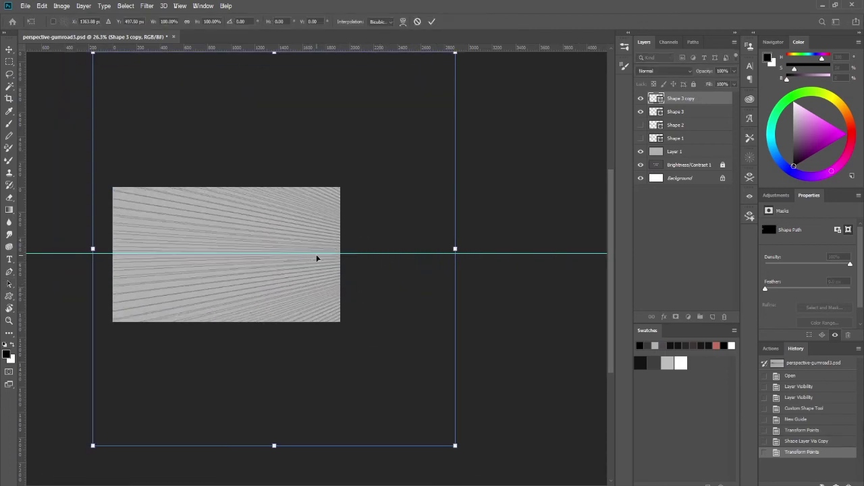
pyautogui.rightClick(253, 233)
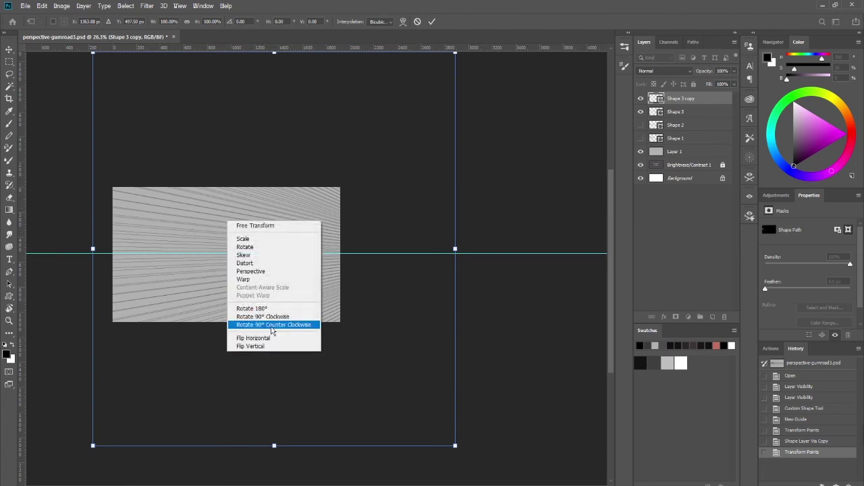
pyautogui.click(249, 332)
pyautogui.moveTo(203, 309); pyautogui.dragTo(349, 280)
pyautogui.moveTo(488, 297); pyautogui.dragTo(301, 305)
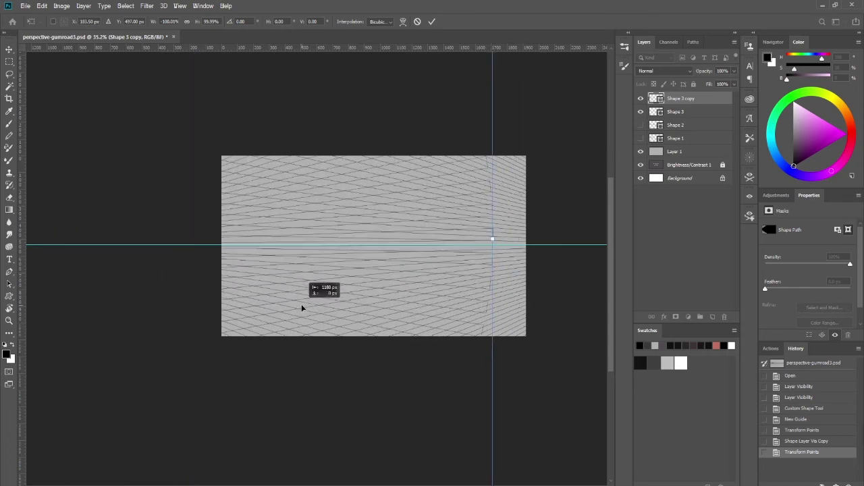
pyautogui.moveTo(279, 333); pyautogui.dragTo(386, 322)
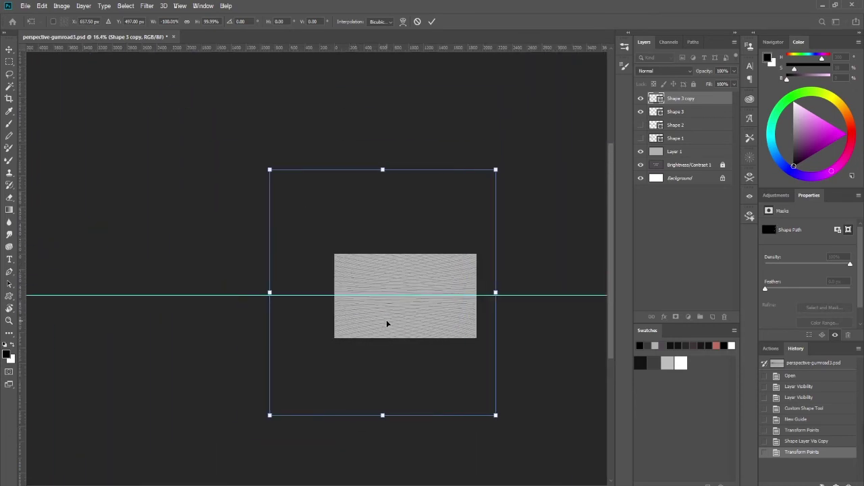
pyautogui.press('Return')
# Move the flipped grid's path along the horizon guide toward the canvas, keeping its left vanishing point on the guide
pyautogui.moveTo(265, 284); pyautogui.dragTo(311, 310)
pyautogui.moveTo(362, 268); pyautogui.dragTo(361, 291)
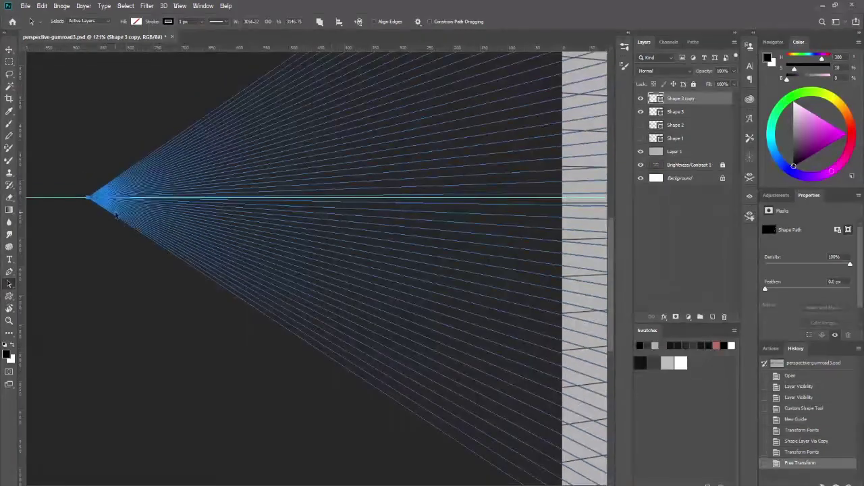
pyautogui.moveTo(88, 199); pyautogui.dragTo(237, 201)
pyautogui.moveTo(324, 265); pyautogui.dragTo(187, 272)
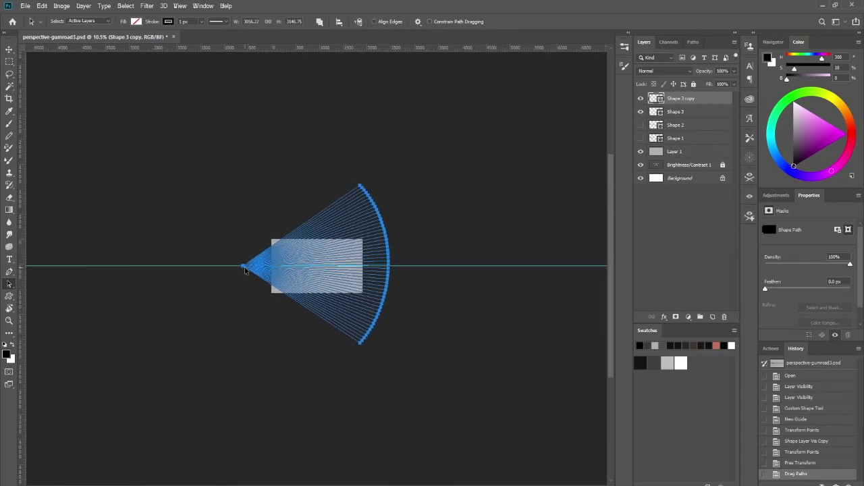